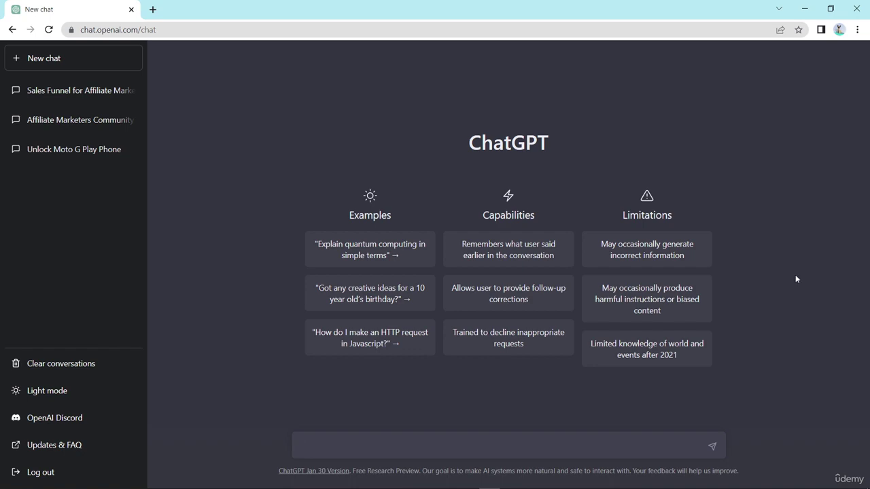
Open amazon.com in a new tab and scroll the activity tracker results.
{"action": "left_click", "coordinate": [153, 9]}
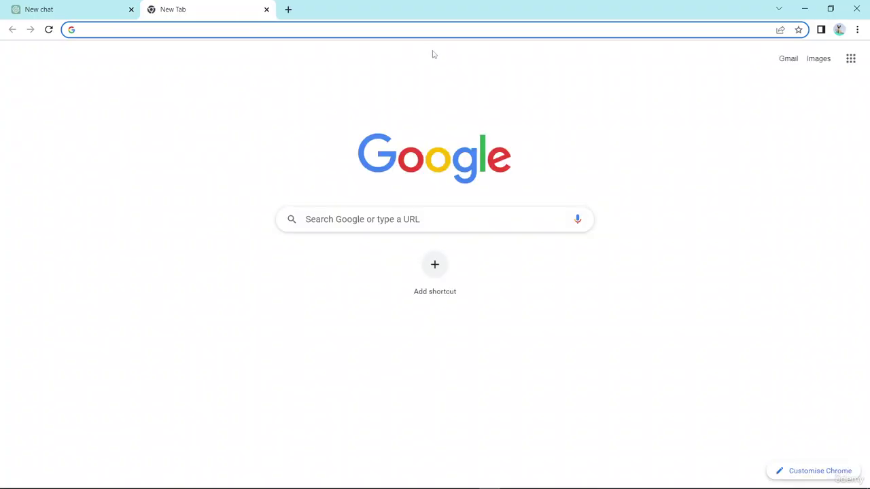
{"action": "type", "text": "amazon.com"}
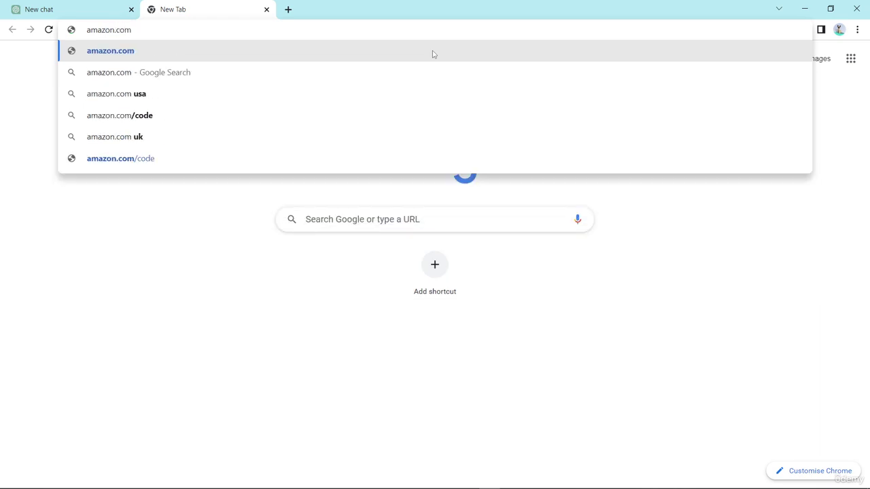
{"action": "key", "text": "Return"}
{"action": "scroll", "coordinate": [445, 307], "scroll_direction": "down", "scroll_amount": 5}
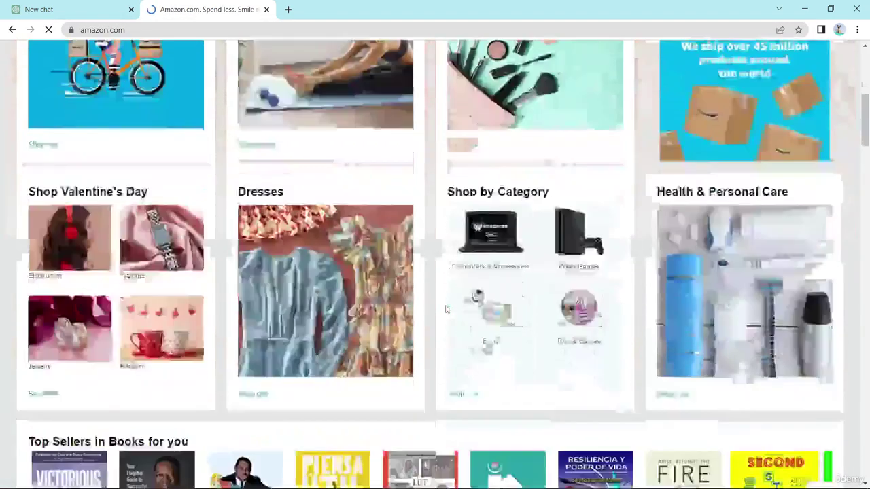
{"action": "scroll", "coordinate": [446, 310], "scroll_direction": "down", "scroll_amount": 1}
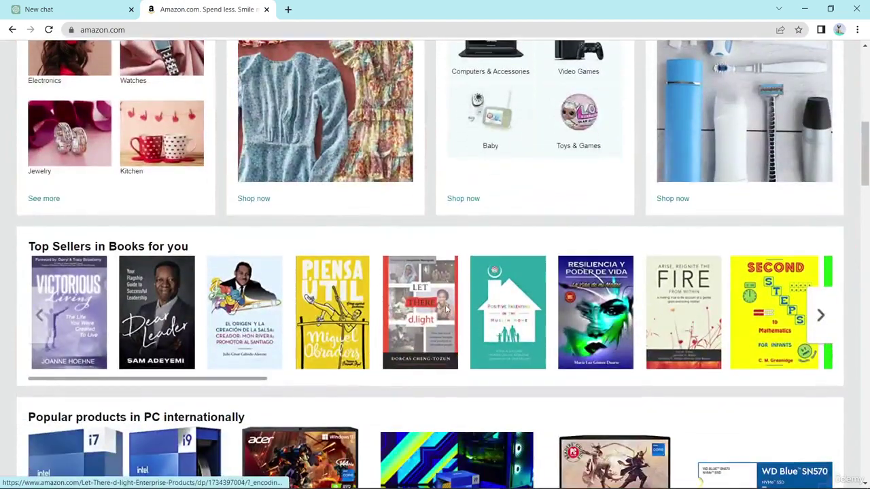
{"action": "scroll", "coordinate": [447, 306], "scroll_direction": "up", "scroll_amount": 3}
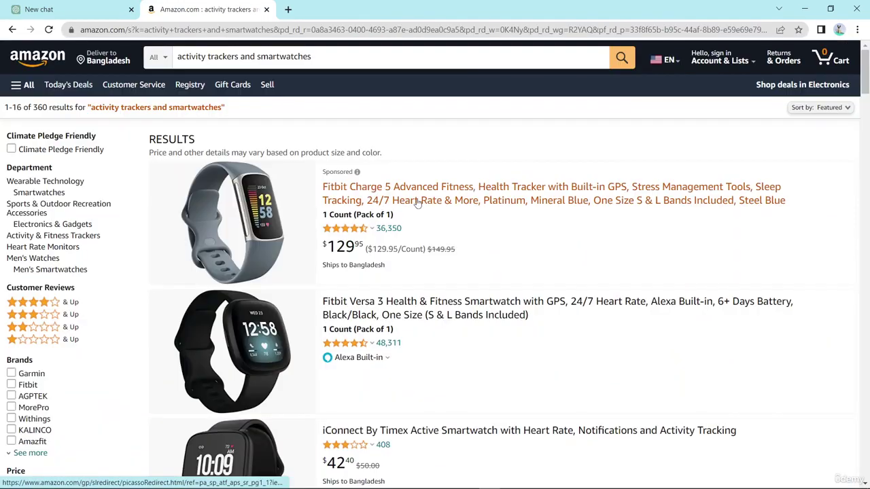
Open the Fitbit Charge 5 result in its own tab and switch to it.
{"action": "right_click", "coordinate": [418, 203]}
{"action": "key", "text": "Escape"}
{"action": "left_click", "coordinate": [441, 197], "text": "ctrl"}
{"action": "left_click", "coordinate": [340, 10]}
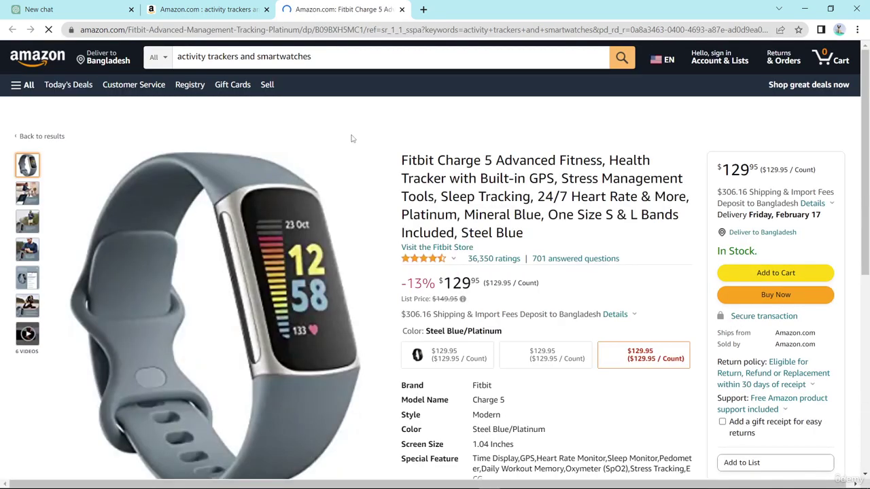
Review the Fitbit Charge 5 title, expanded specifications and About this item bullets.
{"action": "left_click_drag", "start_coordinate": [405, 162], "coordinate": [525, 239]}
{"action": "scroll", "coordinate": [515, 272], "scroll_direction": "down", "scroll_amount": 3}
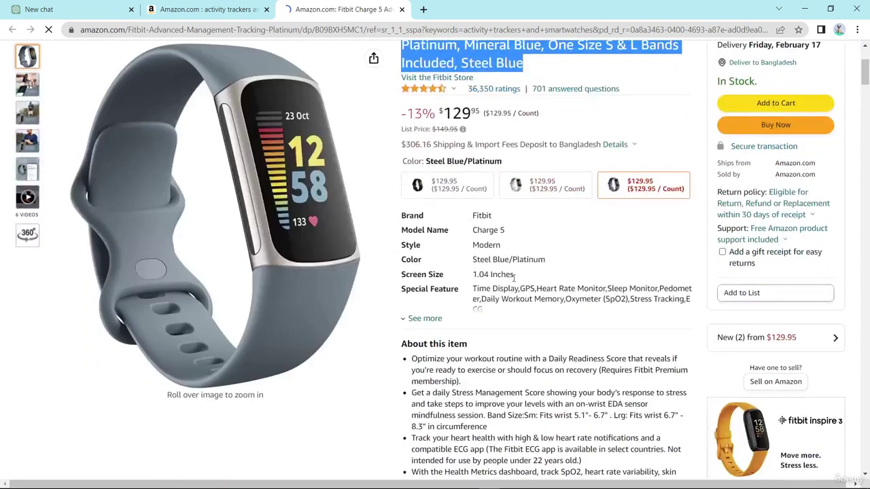
{"action": "left_click", "coordinate": [407, 319]}
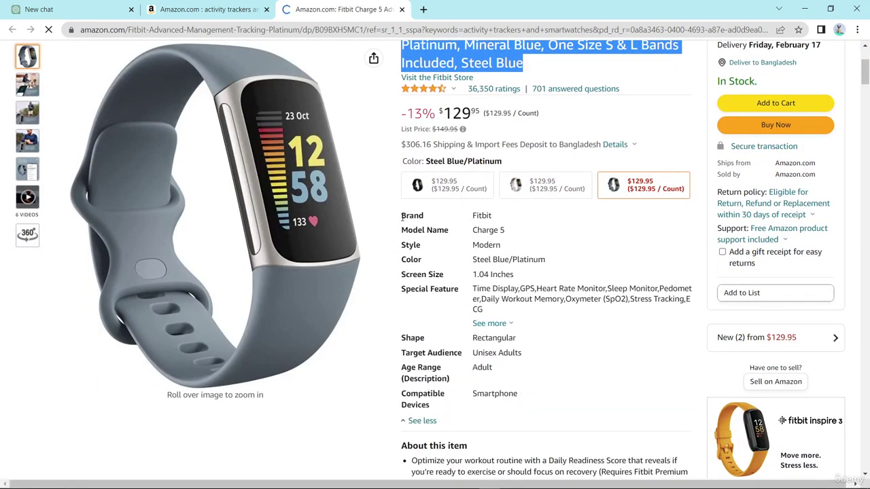
{"action": "left_click_drag", "start_coordinate": [402, 215], "coordinate": [519, 395]}
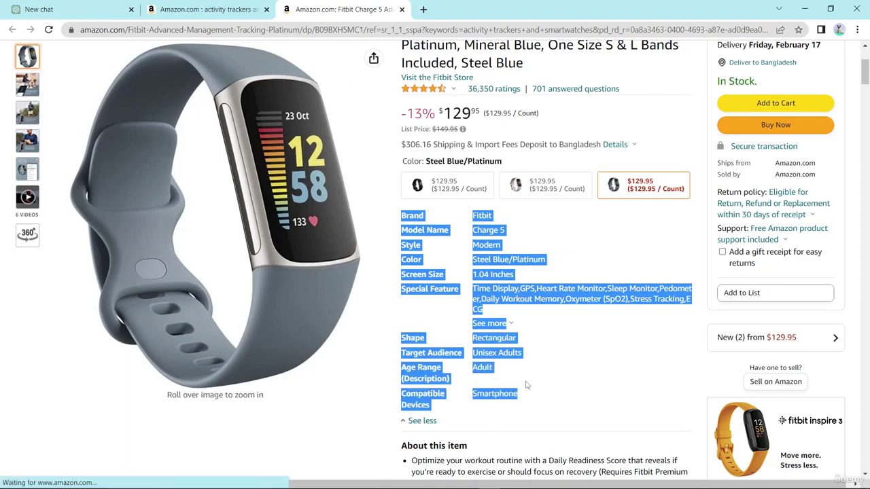
{"action": "scroll", "coordinate": [415, 231], "scroll_direction": "down", "scroll_amount": 3}
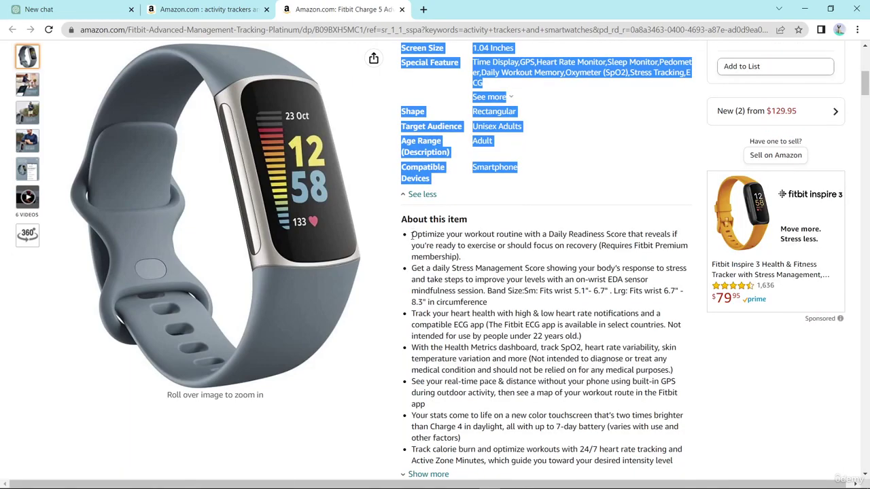
{"action": "left_click_drag", "start_coordinate": [410, 235], "coordinate": [518, 444]}
{"action": "scroll", "coordinate": [518, 443], "scroll_direction": "down", "scroll_amount": 10}
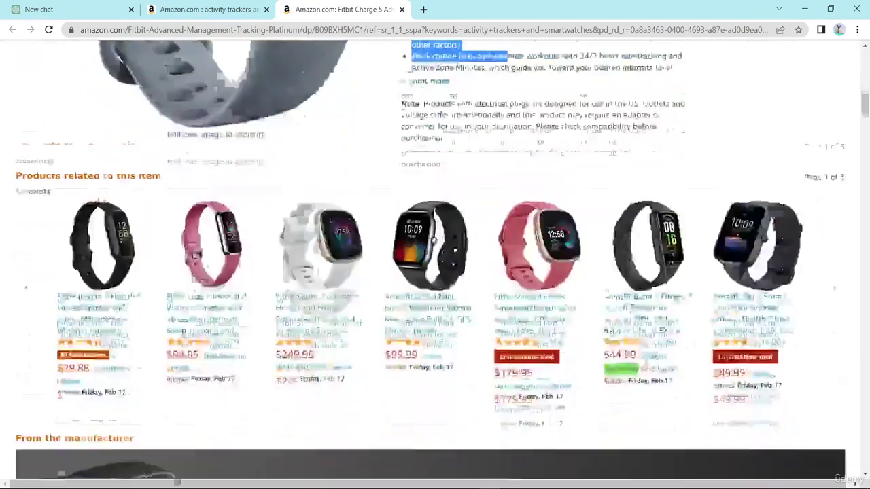
{"action": "scroll", "coordinate": [518, 443], "scroll_direction": "up", "scroll_amount": 5}
{"action": "scroll", "coordinate": [590, 51], "scroll_direction": "up", "scroll_amount": 12}
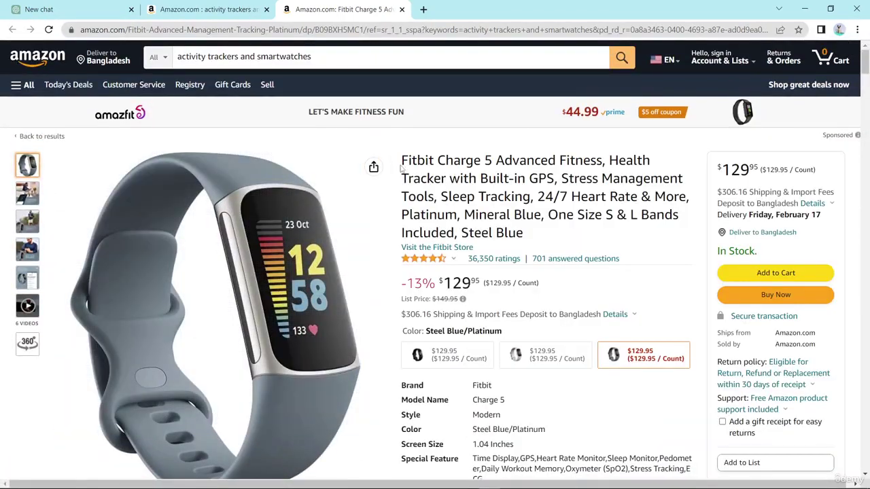
Copy the full Fitbit Charge 5 product title.
{"action": "left_click_drag", "start_coordinate": [401, 158], "coordinate": [523, 235]}
{"action": "key", "text": "ctrl+c"}
{"action": "right_click", "coordinate": [497, 208]}
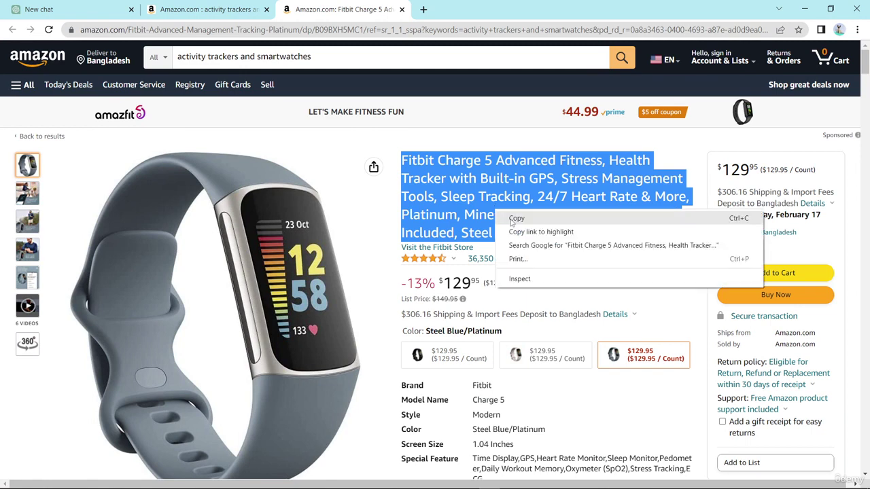
{"action": "left_click", "coordinate": [511, 220]}
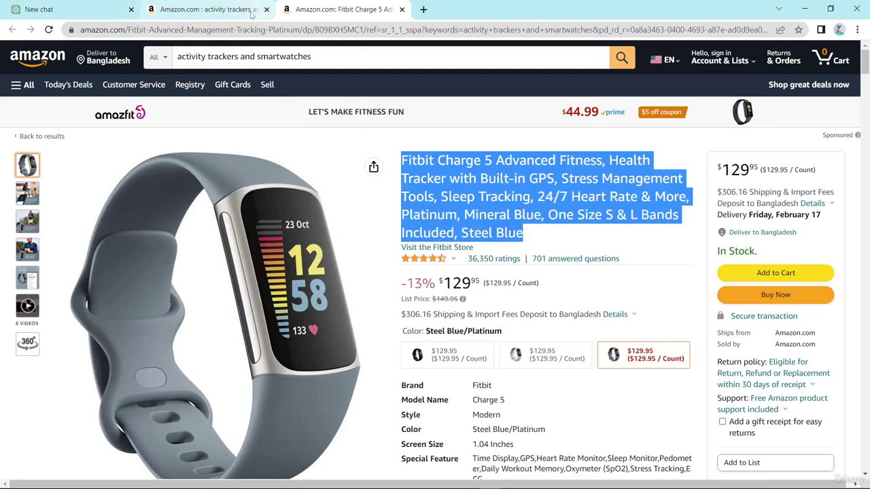
Move the ChatGPT tab between the Amazon pages and type 'Create a product title based on the following:'.
{"action": "left_click", "coordinate": [90, 13]}
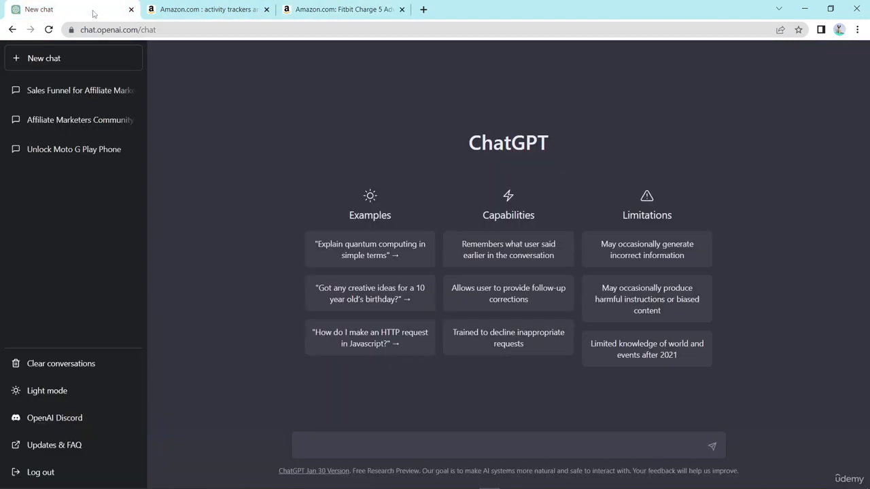
{"action": "left_click_drag", "start_coordinate": [92, 14], "coordinate": [226, 11]}
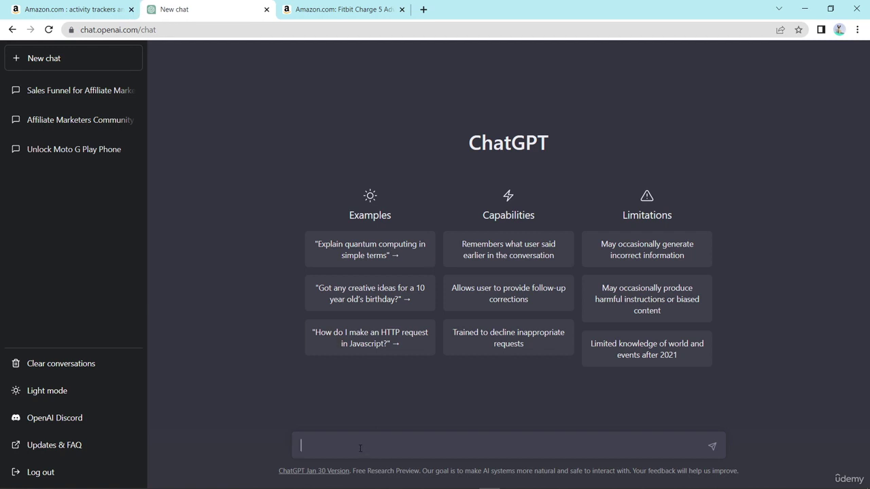
{"action": "type", "text": "Create a product title based on th"}
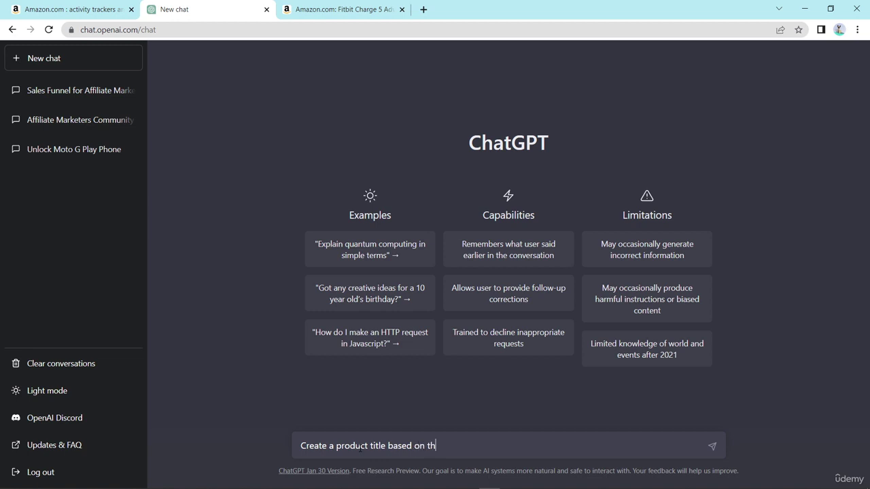
{"action": "type", "text": "e following:"}
Paste the copied Fitbit title inside quotes, send it, and begin the follow-up 'create'.
{"action": "key", "text": "shift+Return"}
{"action": "key", "text": "shift+Return"}
{"action": "type", "text": "\"\""}
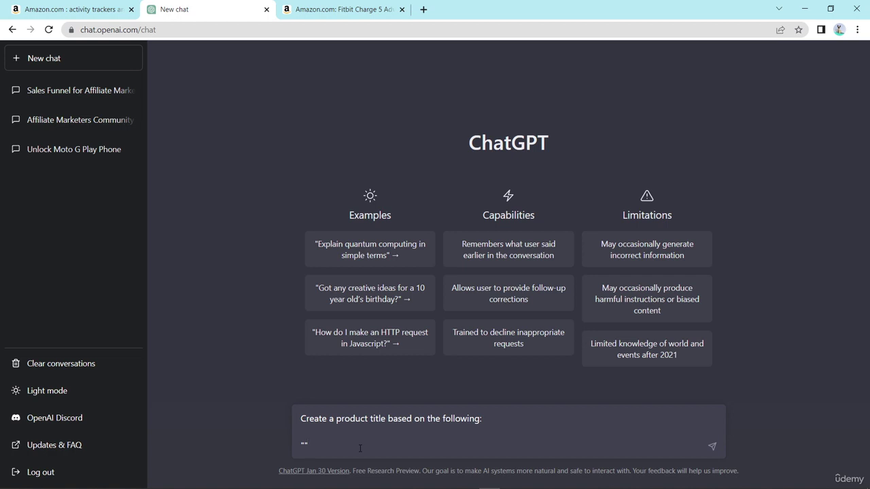
{"action": "key", "text": "Left"}
{"action": "key", "text": "ctrl+v"}
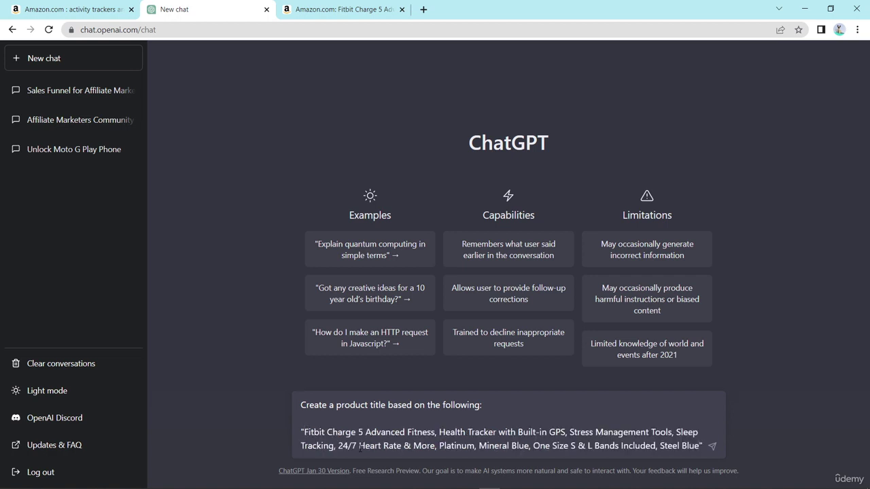
{"action": "key", "text": "Return"}
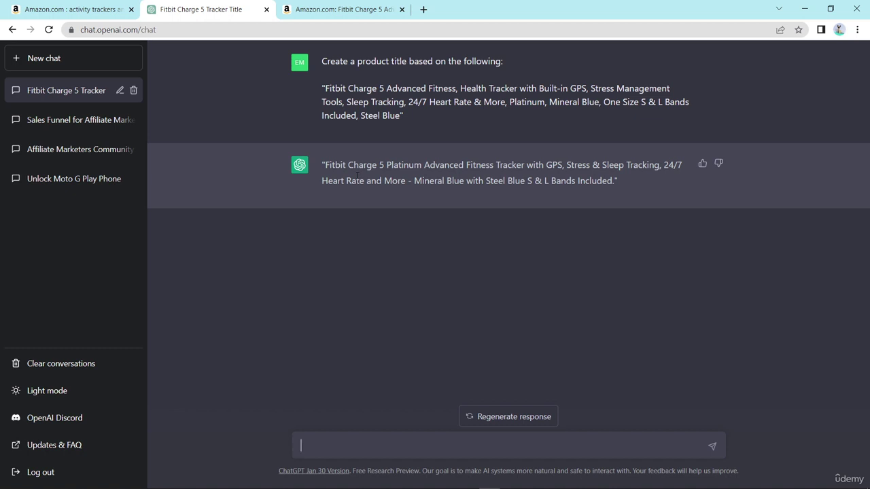
{"action": "type", "text": "create 6 m"}
Send 'create 6 more attractive of product titles' to get six title variations.
{"action": "type", "text": "ore attractive "}
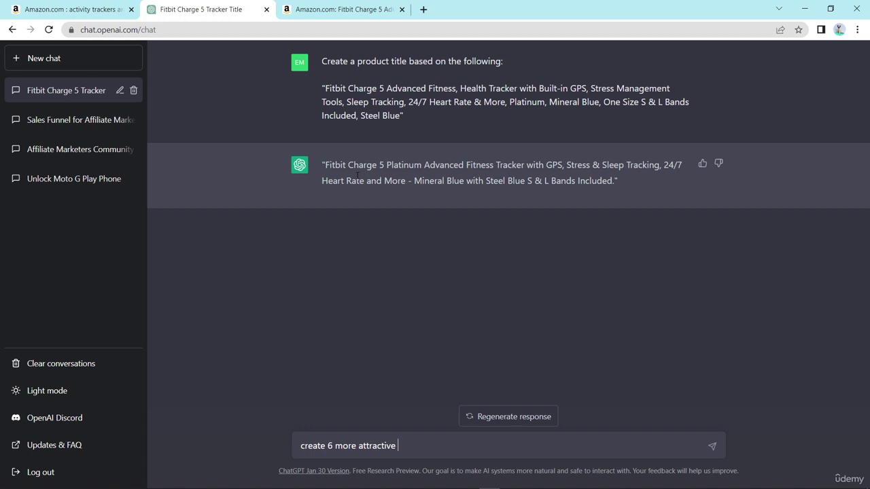
{"action": "type", "text": "of product titles"}
{"action": "key", "text": "Return"}
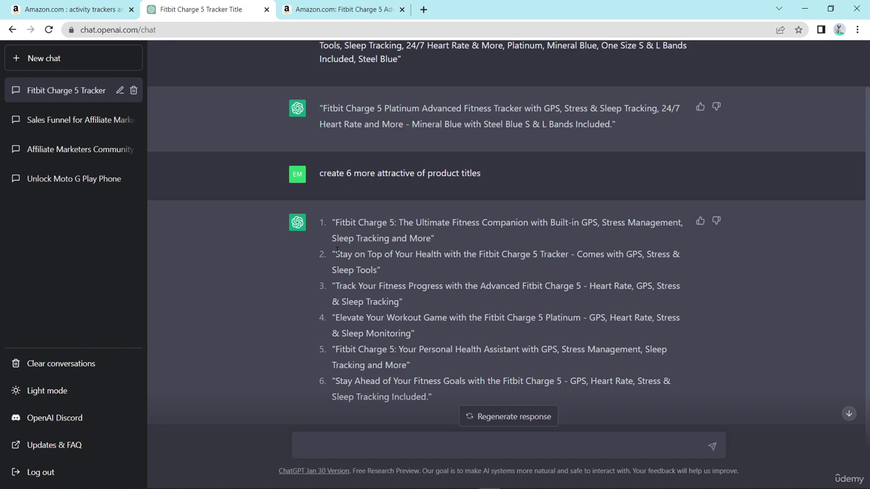
Send 'Create 5 more attractive of product titles under 8 - 12 words' and review the replies.
{"action": "type", "text": "Create 5 more attractive "}
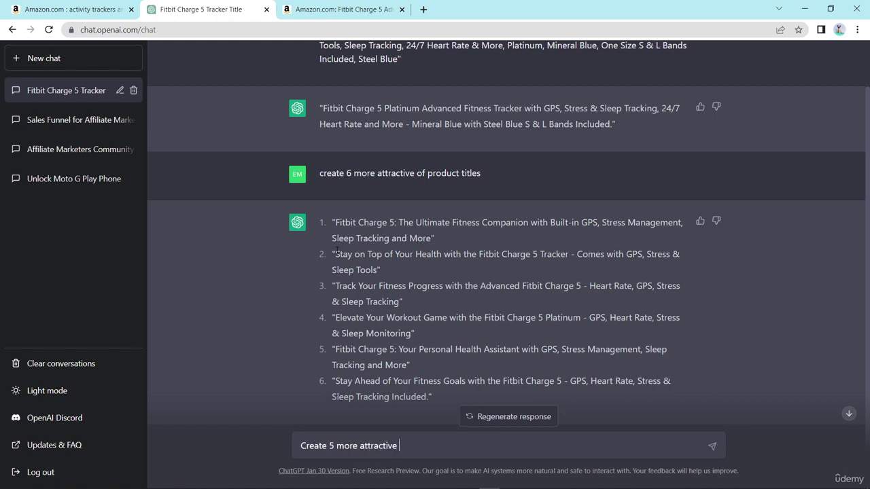
{"action": "type", "text": "of product titles under"}
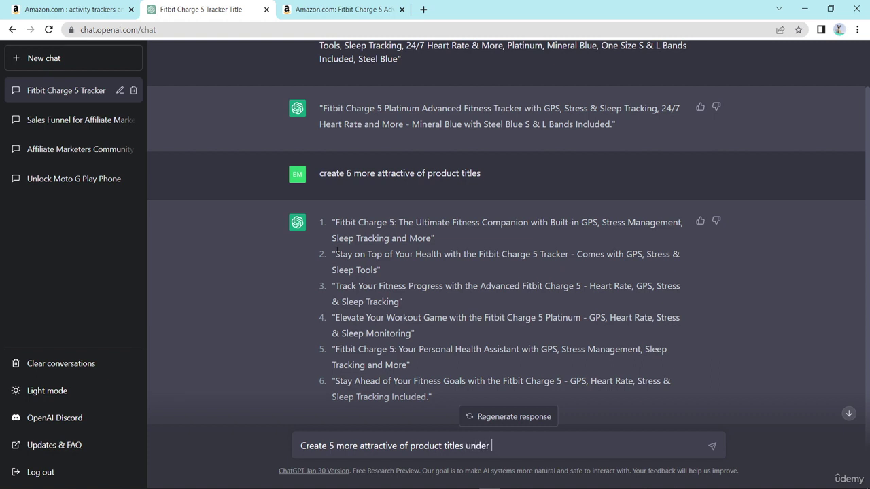
{"action": "type", "text": " 8 - 12 words"}
{"action": "key", "text": "Return"}
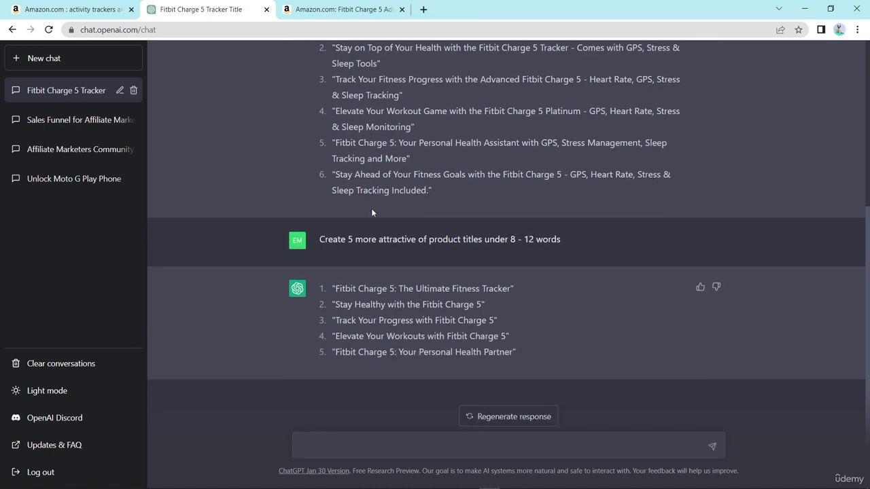
{"action": "scroll", "coordinate": [401, 358], "scroll_direction": "up", "scroll_amount": 2}
{"action": "scroll", "coordinate": [405, 358], "scroll_direction": "up", "scroll_amount": 1}
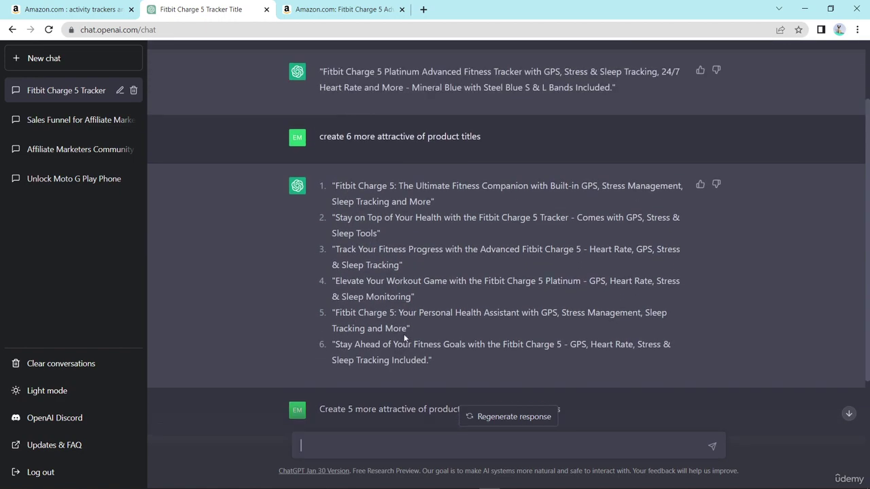
{"action": "scroll", "coordinate": [405, 345], "scroll_direction": "down", "scroll_amount": 3}
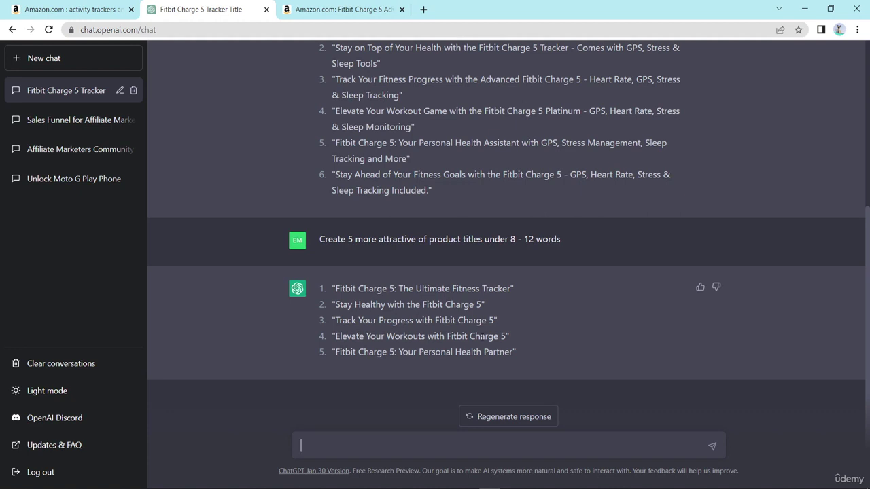
Type the unsent prompt 'create a product description based on the following attributes: ""'.
{"action": "type", "text": "create a product desc"}
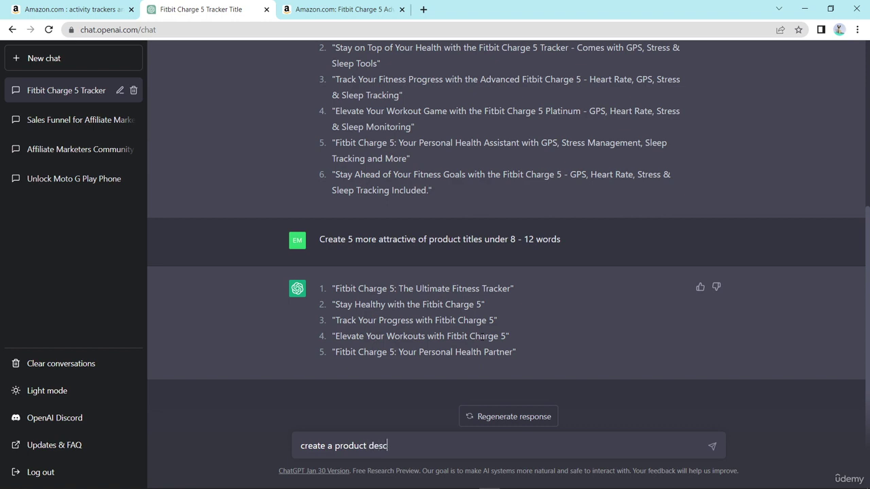
{"action": "type", "text": "ription based on the fo"}
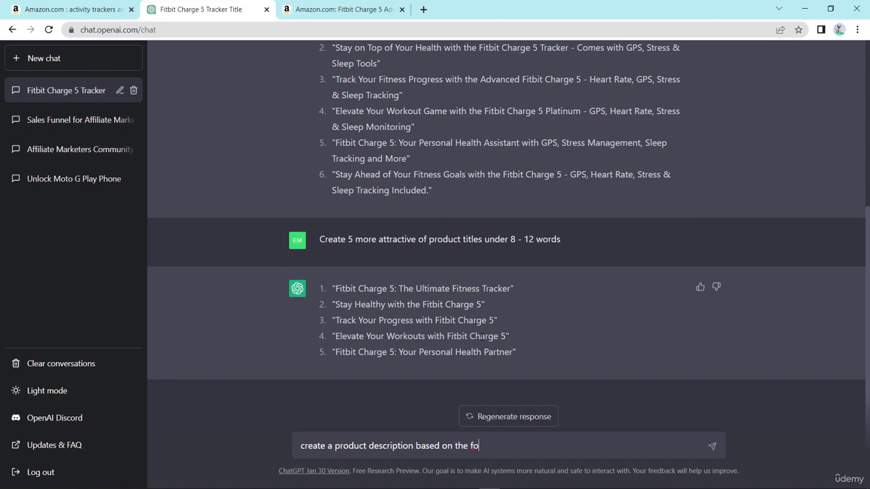
{"action": "type", "text": "llowing attributes: \"\""}
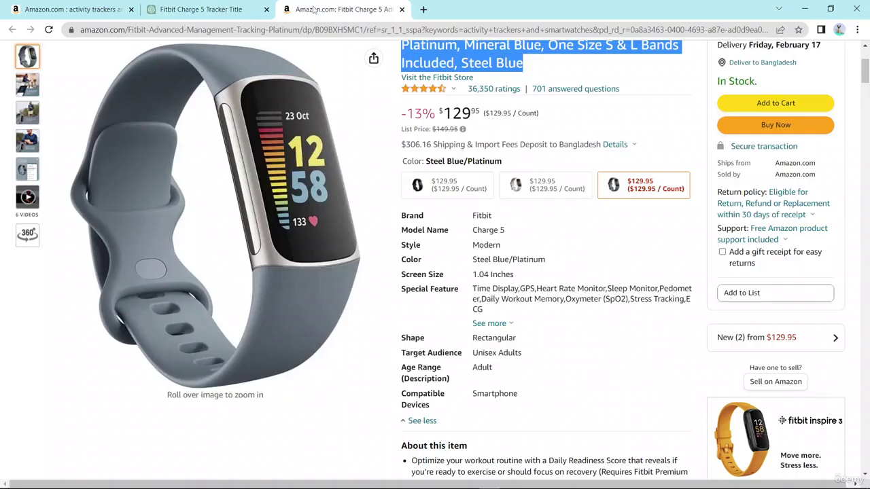
Copy the Fitbit Charge 5 details table from Brand to Compatible Devices and return to ChatGPT.
{"action": "left_click", "coordinate": [344, 9]}
{"action": "mouse_move", "coordinate": [373, 238]}
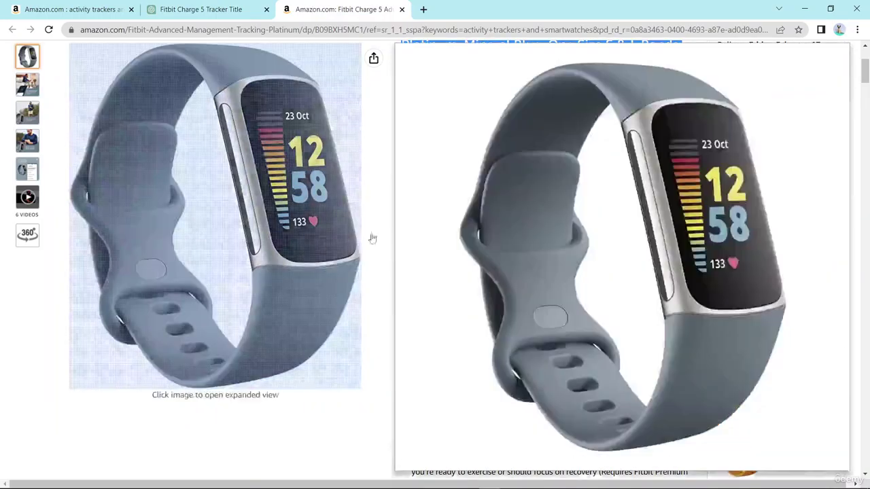
{"action": "left_click", "coordinate": [401, 216]}
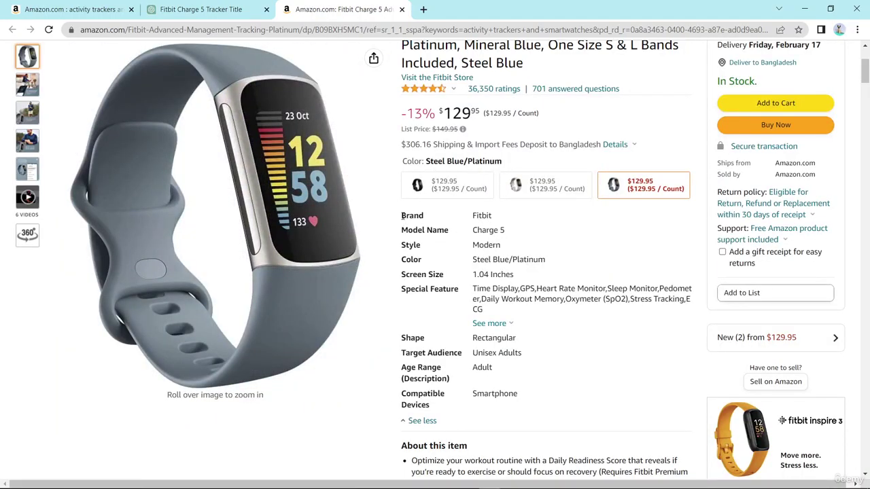
{"action": "left_click_drag", "start_coordinate": [401, 217], "coordinate": [522, 403]}
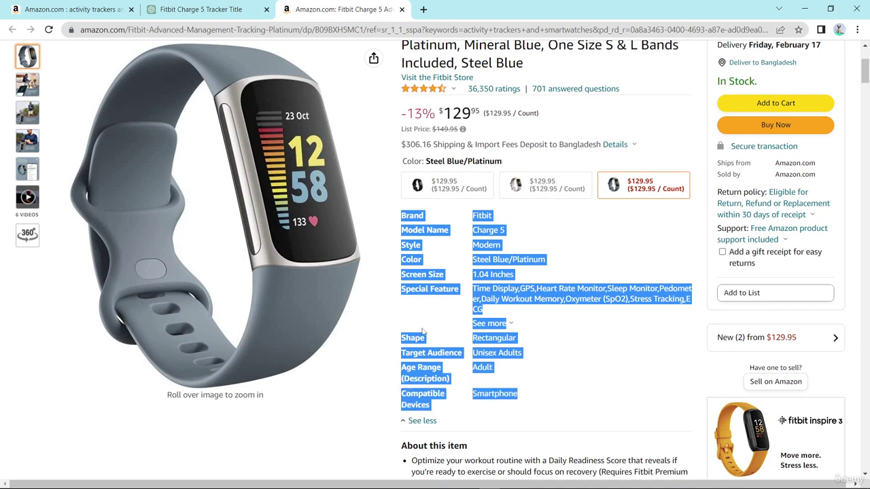
{"action": "right_click", "coordinate": [413, 275]}
{"action": "left_click", "coordinate": [434, 286]}
{"action": "key", "text": "ctrl+shift+Tab"}
Paste the attributes into the quotes, send the request, and select 'Stay Healthy with the Fitbit Charge 5'.
{"action": "key", "text": "Left"}
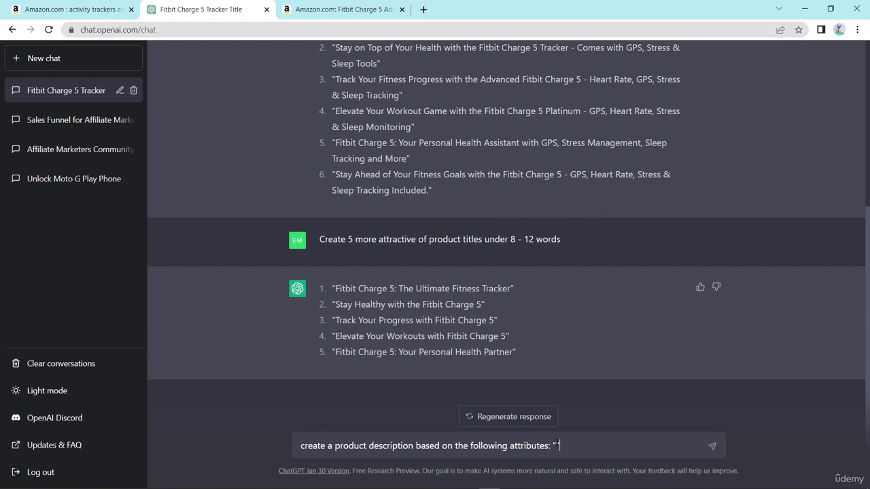
{"action": "key", "text": "ctrl+v"}
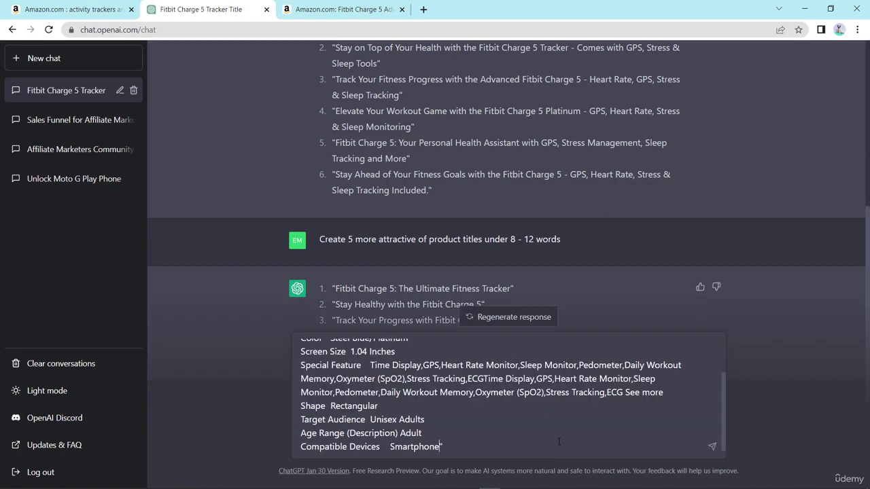
{"action": "key", "text": "Return"}
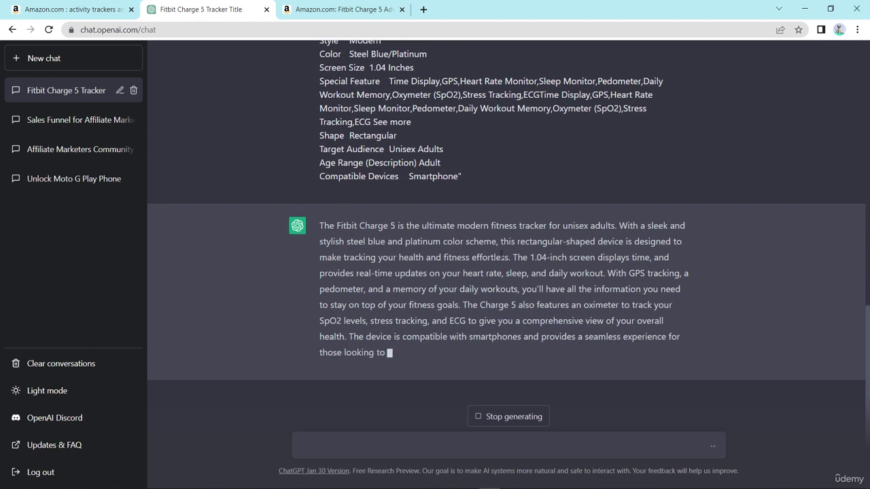
{"action": "scroll", "coordinate": [343, 284], "scroll_direction": "up", "scroll_amount": 5}
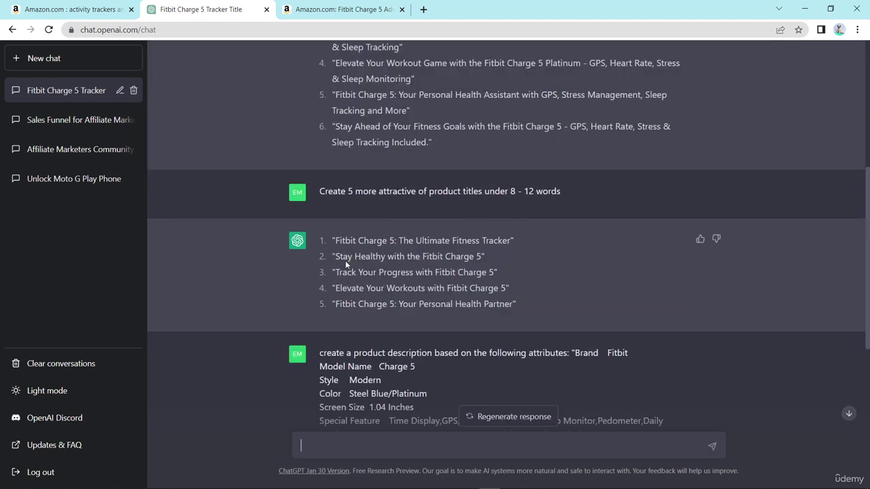
{"action": "left_click_drag", "start_coordinate": [335, 257], "coordinate": [482, 255]}
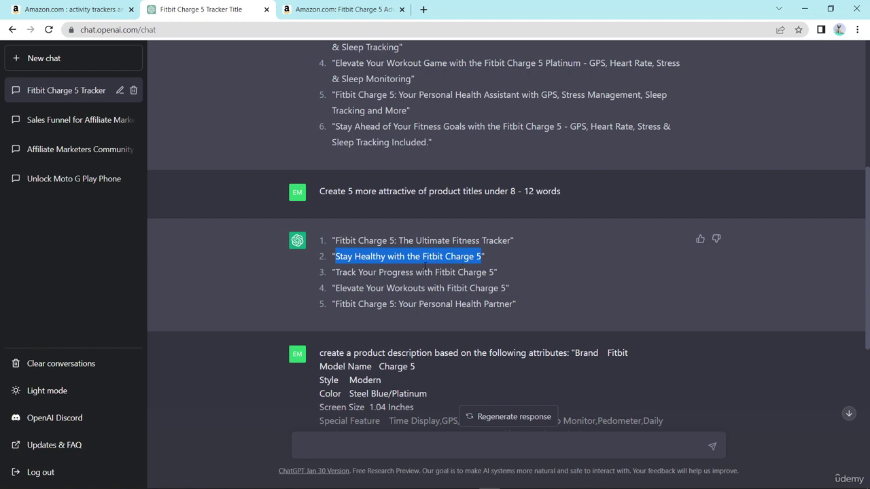
{"action": "left_click", "coordinate": [573, 482]}
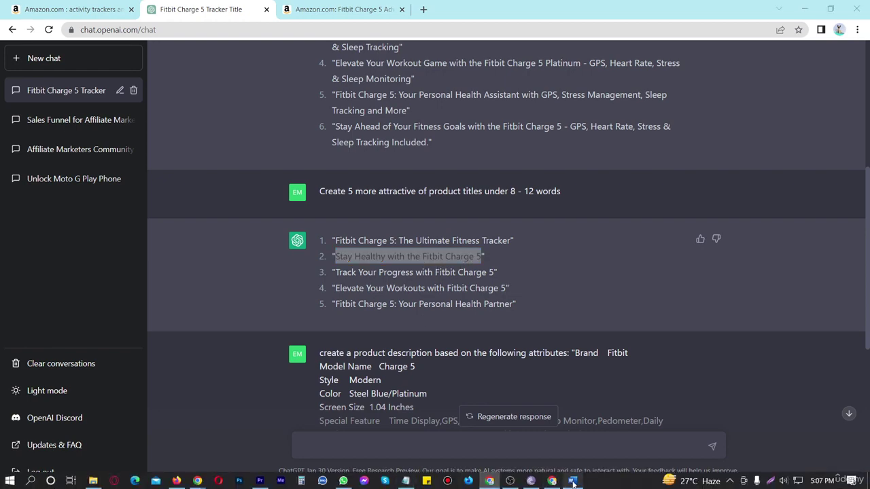
Paste 'Stay Healthy with the Fitbit Charge 5' into Word and format it 14 pt bold.
{"action": "key", "text": "ctrl+v"}
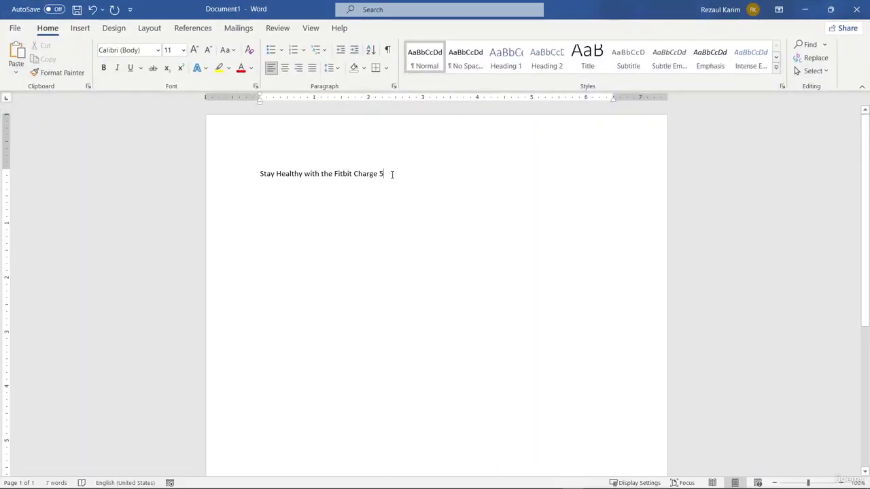
{"action": "triple_click", "coordinate": [391, 174]}
{"action": "left_click", "coordinate": [442, 170]}
{"action": "left_click_drag", "start_coordinate": [388, 174], "coordinate": [256, 173]}
{"action": "left_click", "coordinate": [183, 50]}
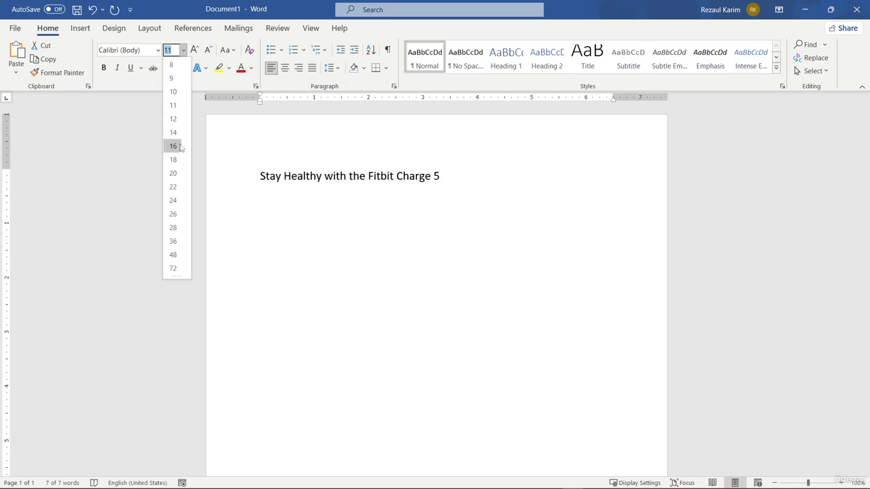
{"action": "left_click", "coordinate": [174, 134]}
{"action": "left_click", "coordinate": [103, 68]}
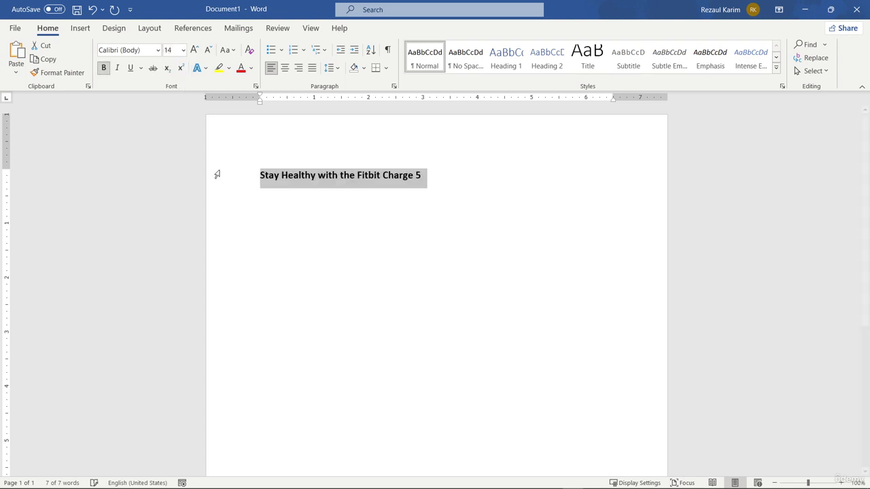
{"action": "left_click", "coordinate": [268, 196]}
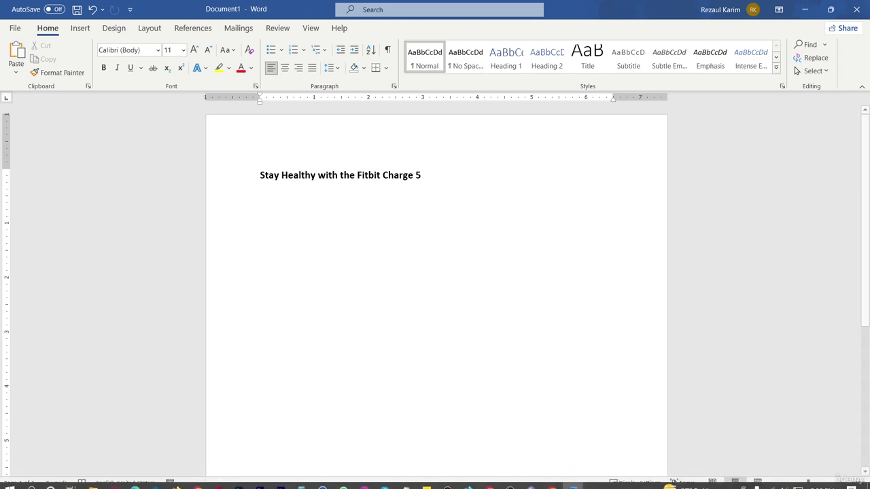
{"action": "left_click", "coordinate": [495, 483]}
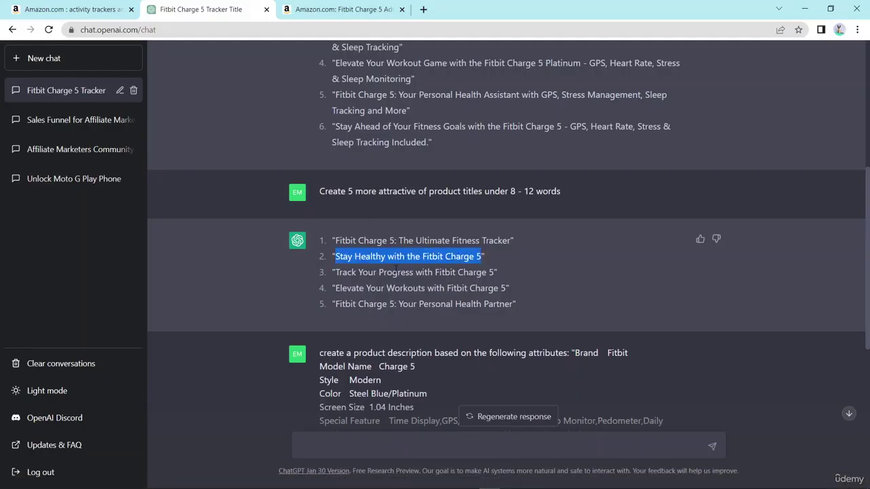
Copy ChatGPT's product description reply and paste it under the Word heading.
{"action": "scroll", "coordinate": [397, 268], "scroll_direction": "down", "scroll_amount": 3}
{"action": "scroll", "coordinate": [401, 246], "scroll_direction": "down", "scroll_amount": 1}
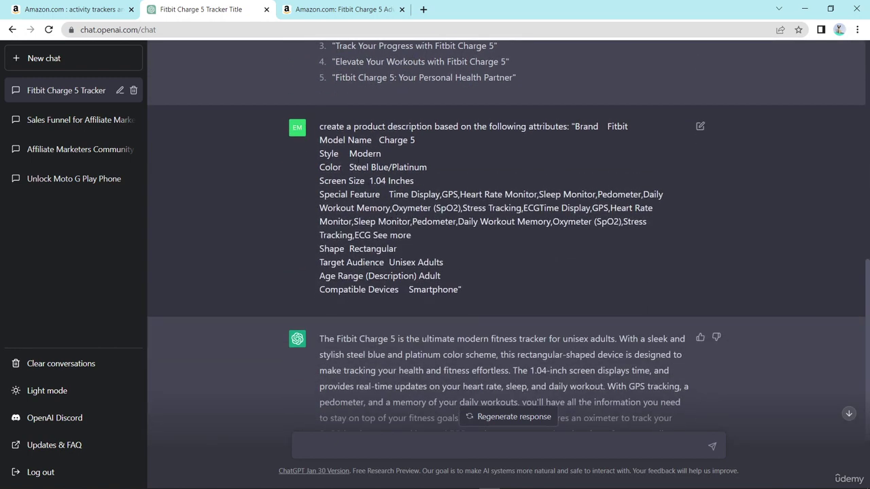
{"action": "scroll", "coordinate": [365, 176], "scroll_direction": "down", "scroll_amount": 2}
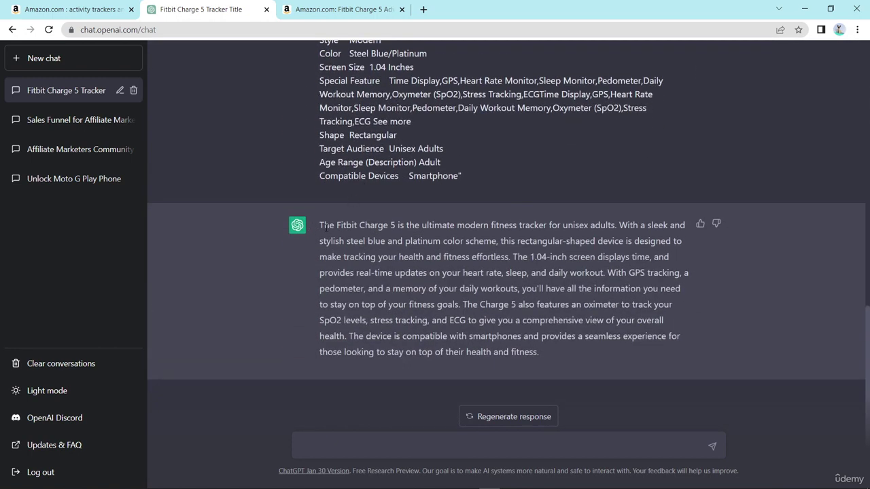
{"action": "left_click_drag", "start_coordinate": [319, 227], "coordinate": [402, 273]}
{"action": "left_click_drag", "start_coordinate": [537, 349], "coordinate": [544, 352]}
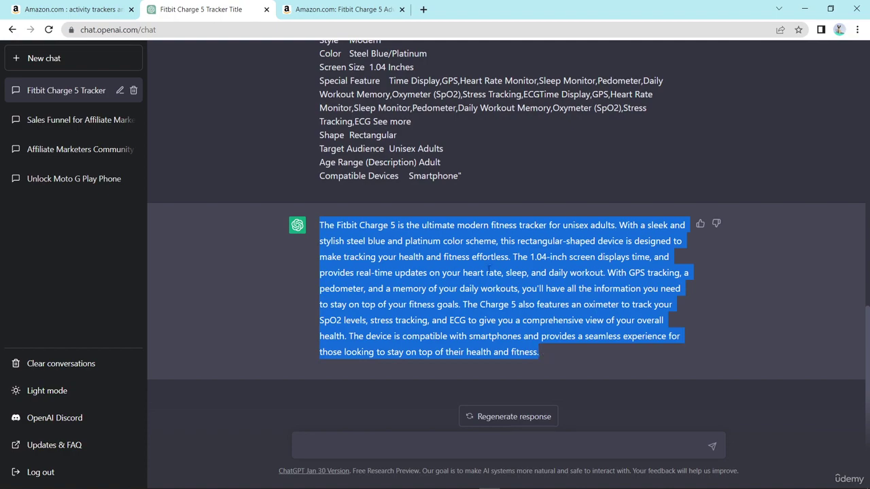
{"action": "right_click", "coordinate": [489, 267]}
{"action": "left_click", "coordinate": [507, 275]}
{"action": "left_click", "coordinate": [573, 480]}
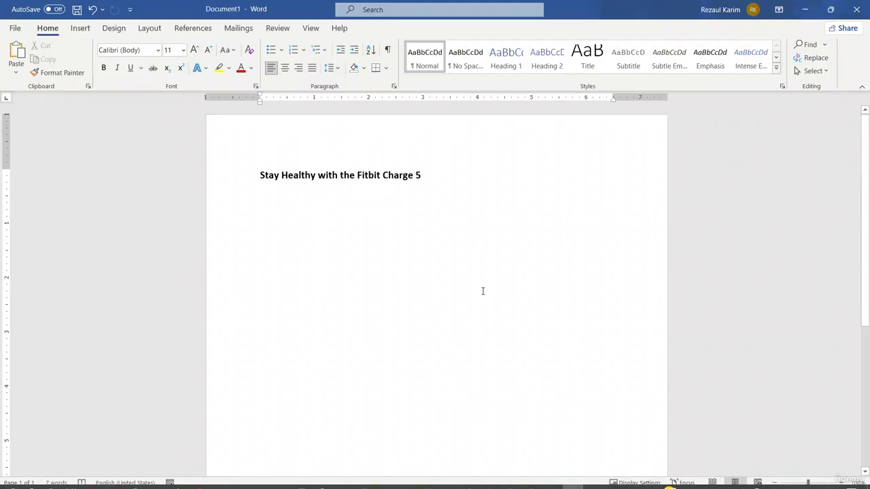
{"action": "key", "text": "ctrl+v"}
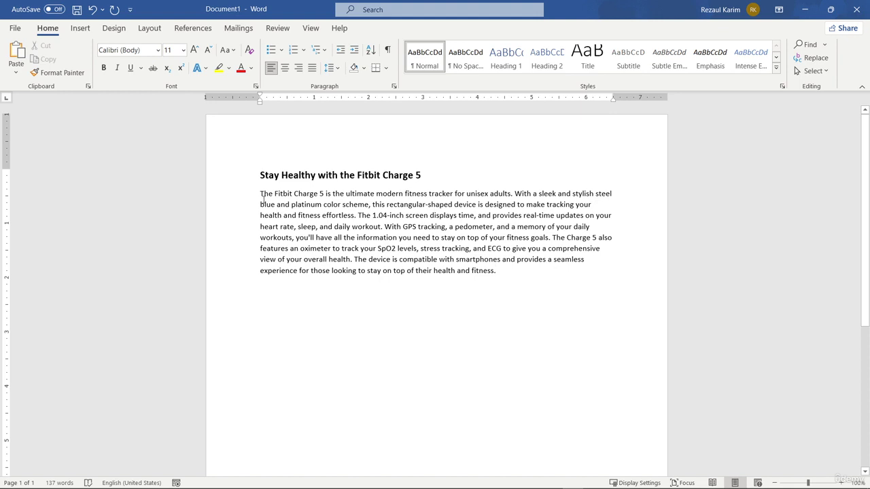
Prefix the heading with 'Title:' and add a bold 12 pt 'Product Description:' label.
{"action": "left_click", "coordinate": [261, 177]}
{"action": "type", "text": "Title"}
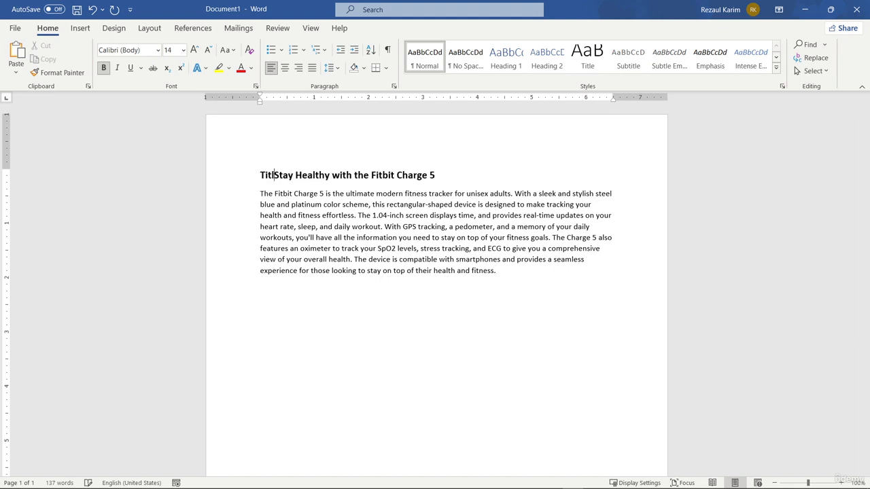
{"action": "type", "text": ":"}
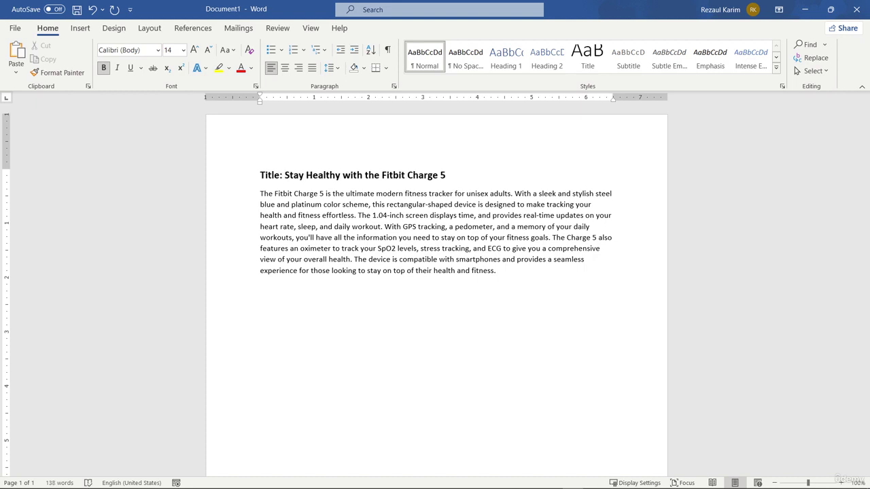
{"action": "left_click", "coordinate": [261, 193]}
{"action": "key", "text": "Return"}
{"action": "key", "text": "Up"}
{"action": "type", "text": "Product Descri"}
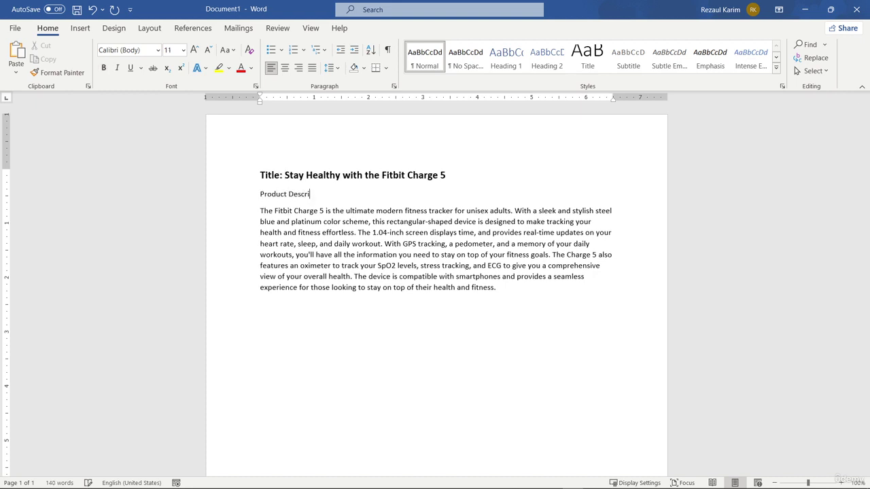
{"action": "type", "text": "ption:"}
{"action": "left_click_drag", "start_coordinate": [260, 194], "coordinate": [334, 193]}
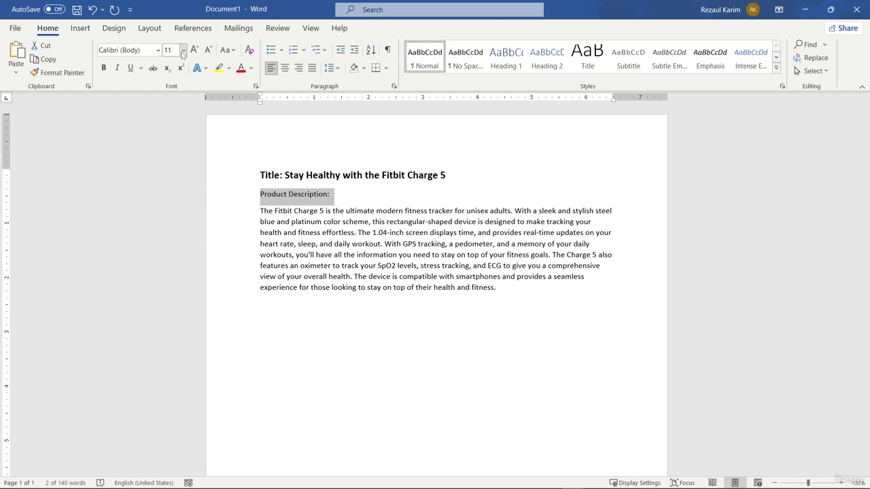
{"action": "left_click", "coordinate": [183, 50]}
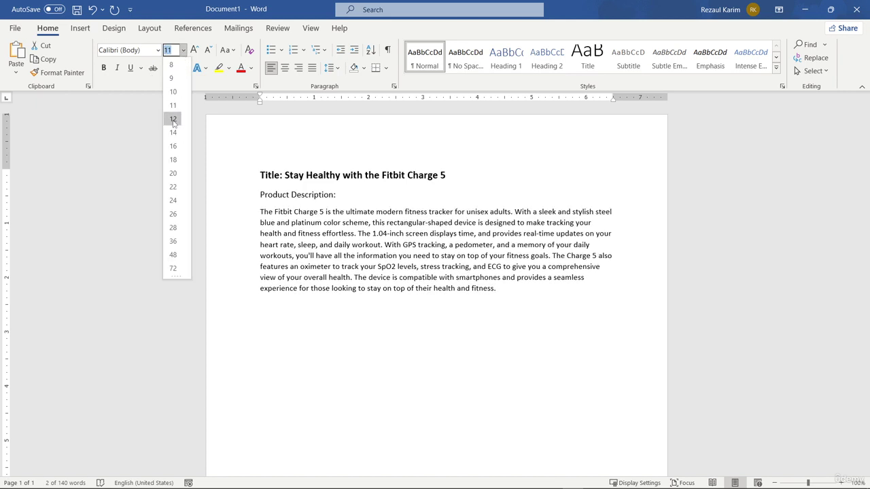
{"action": "left_click", "coordinate": [173, 121]}
{"action": "left_click", "coordinate": [103, 68]}
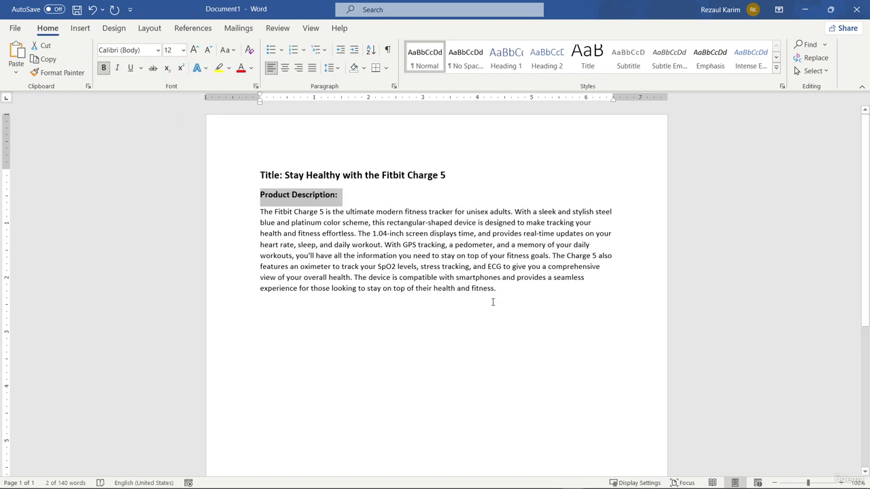
Add an empty paragraph after the description and return to ChatGPT.
{"action": "left_click", "coordinate": [516, 292]}
{"action": "key", "text": "Return"}
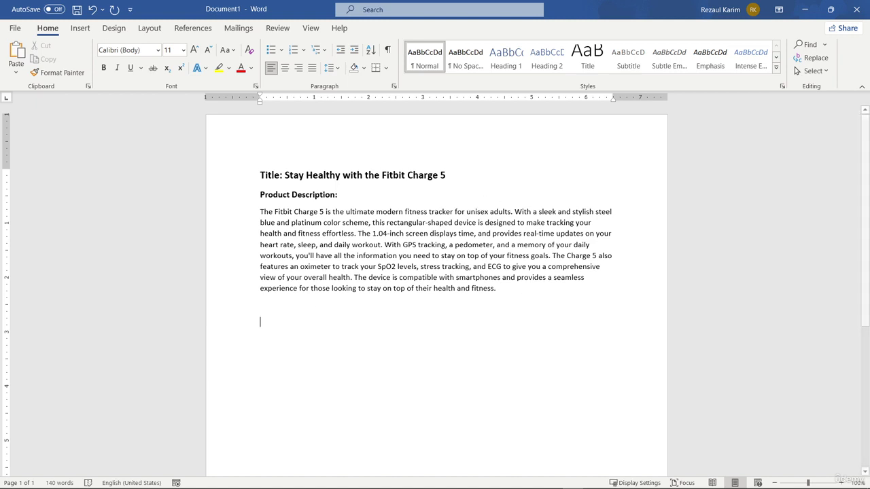
{"action": "left_click", "coordinate": [490, 481]}
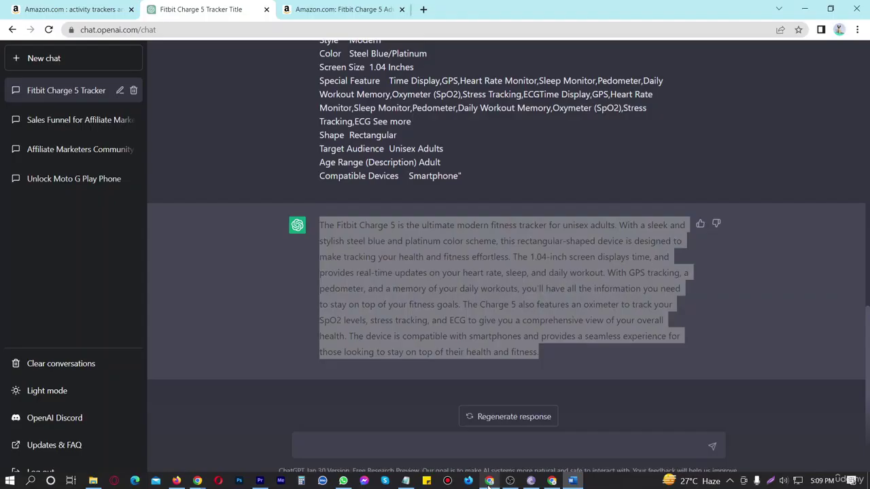
Select all About this item bullets on the Fitbit Charge 5 page, starting from Optimize.
{"action": "left_click", "coordinate": [329, 5]}
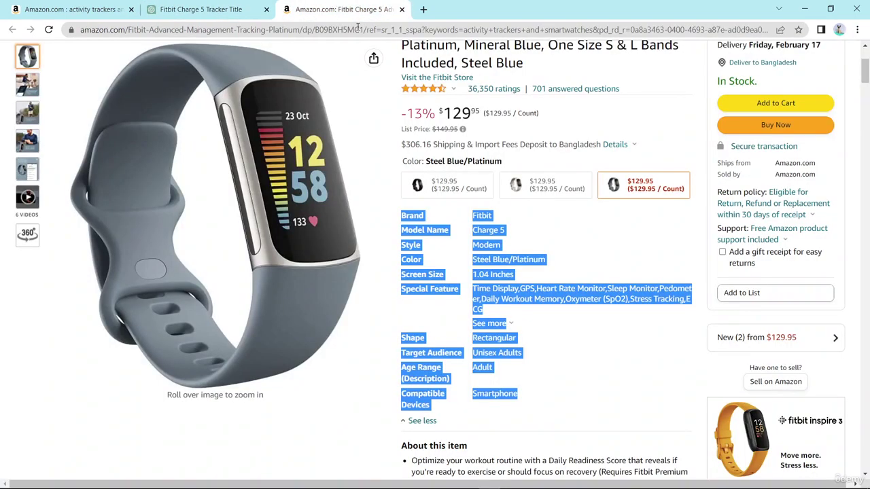
{"action": "left_click", "coordinate": [564, 248]}
{"action": "scroll", "coordinate": [565, 250], "scroll_direction": "down", "scroll_amount": 4}
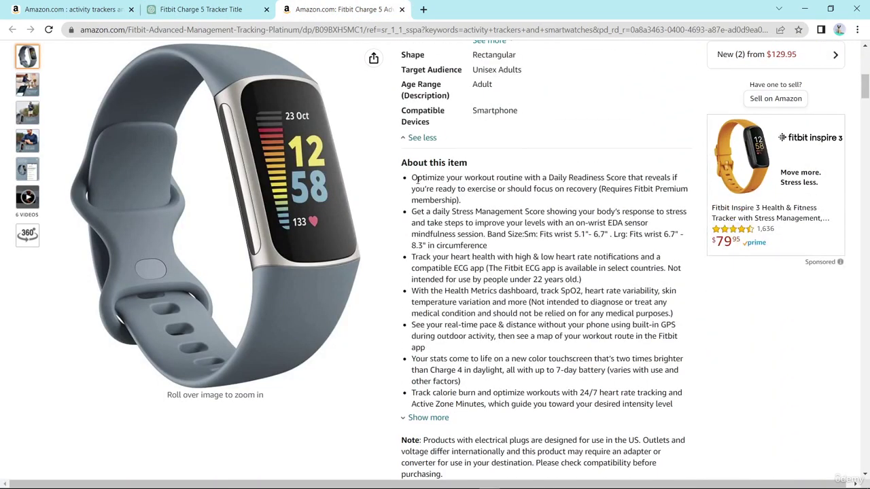
{"action": "left_click_drag", "start_coordinate": [417, 180], "coordinate": [580, 393]}
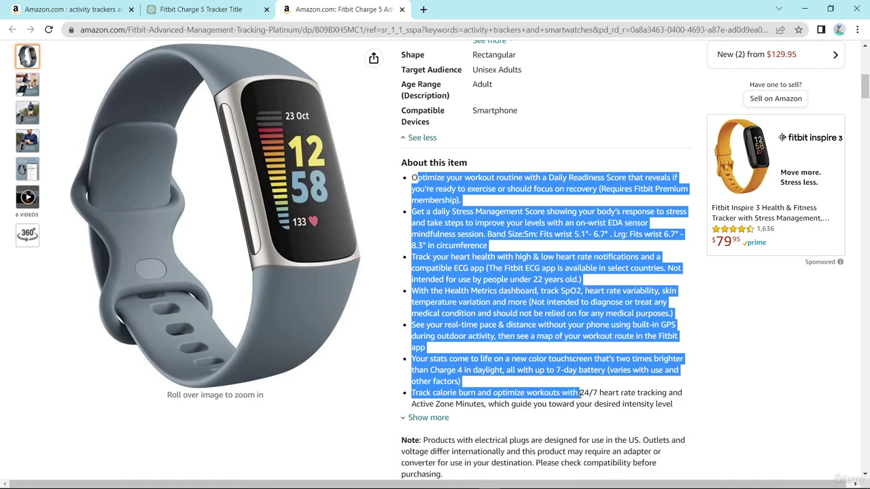
{"action": "left_click", "coordinate": [409, 417]}
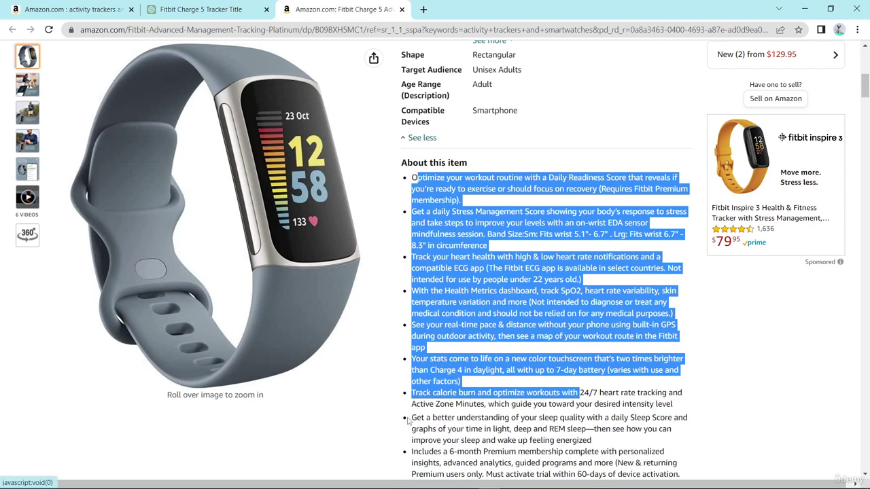
{"action": "left_click", "coordinate": [438, 370]}
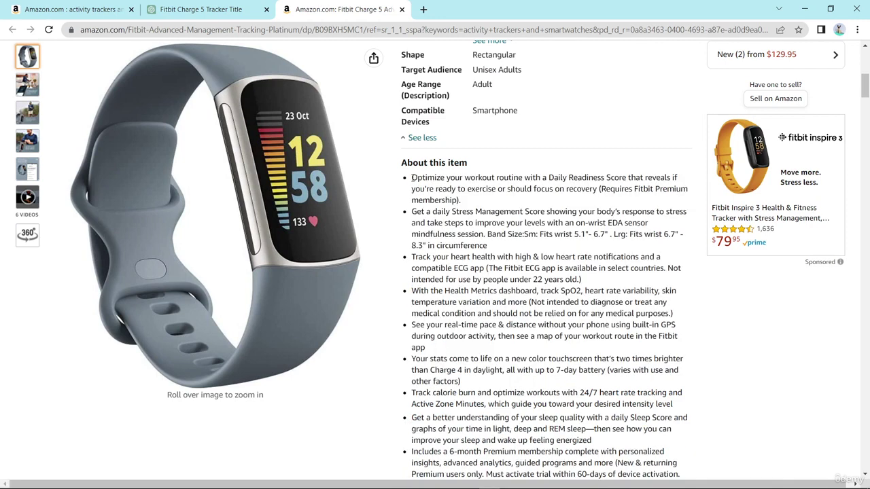
{"action": "left_click_drag", "start_coordinate": [412, 177], "coordinate": [542, 374]}
Copy the feature list and place the cursor in a new ChatGPT prompt.
{"action": "scroll", "coordinate": [475, 244], "scroll_direction": "down", "scroll_amount": 2}
{"action": "right_click", "coordinate": [528, 333]}
{"action": "left_click", "coordinate": [544, 347]}
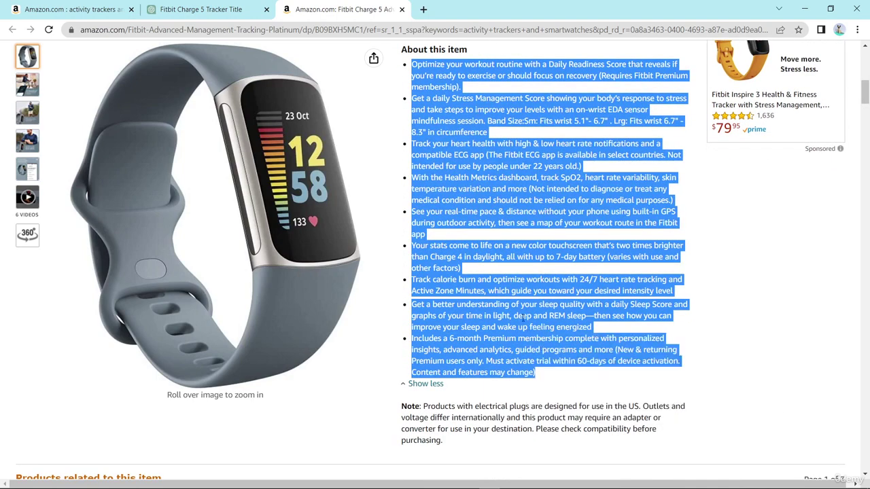
{"action": "left_click", "coordinate": [201, 10]}
{"action": "left_click", "coordinate": [301, 446]}
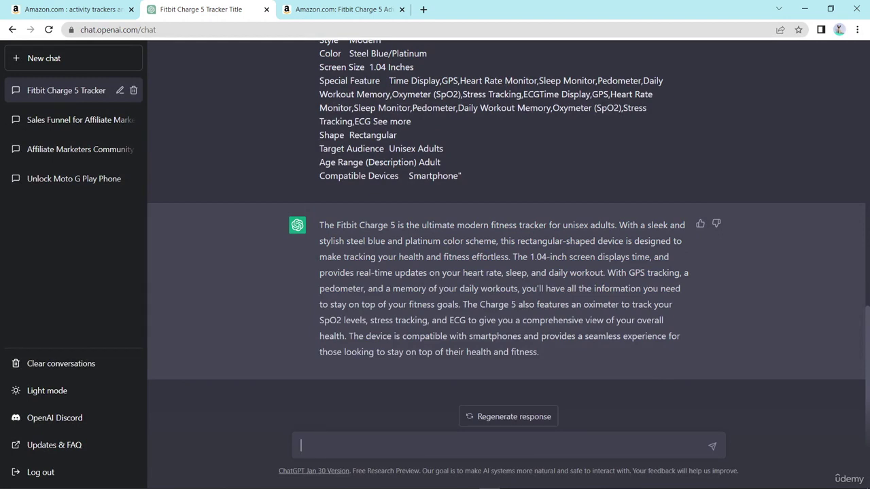
Ask ChatGPT to 'Write a summarize with bullet point' of the pasted Amazon feature list.
{"action": "type", "text": "W"}
{"action": "type", "text": "rite a su"}
{"action": "type", "text": "mmarize with bu"}
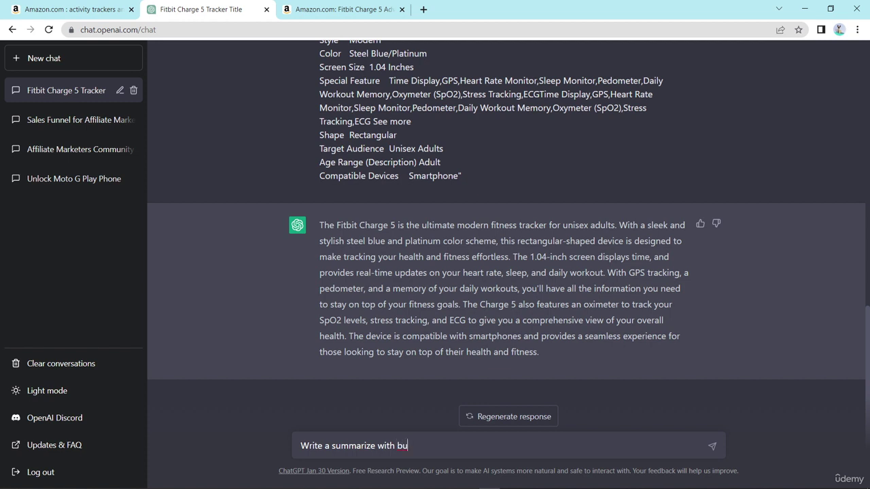
{"action": "type", "text": "llet po"}
{"action": "type", "text": "int \""}
{"action": "key", "text": "ctrl+v"}
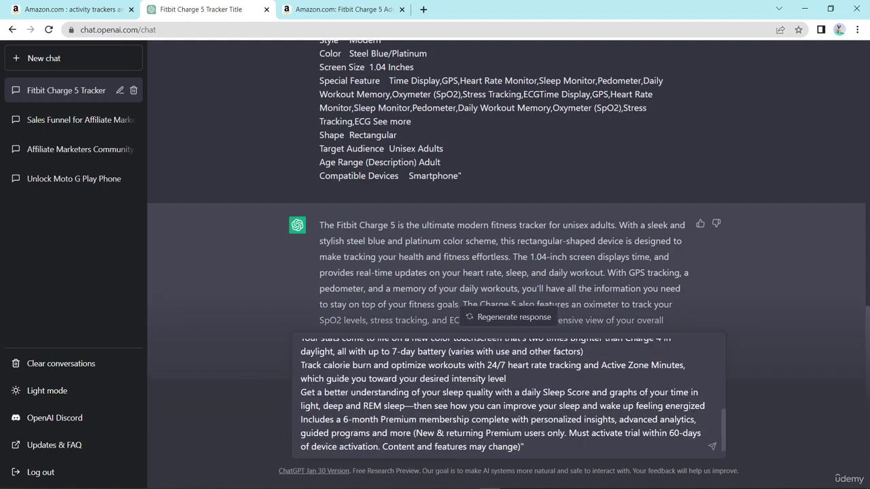
{"action": "key", "text": "Return"}
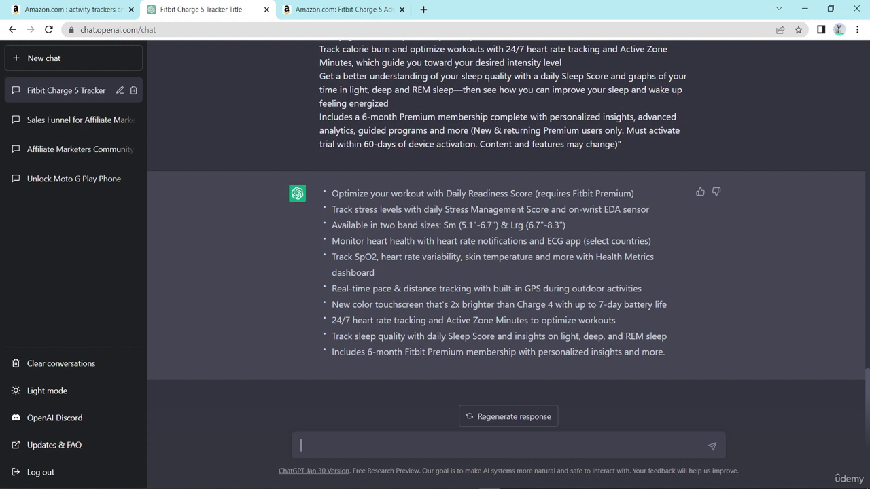
Add an 'About this Product:' line above the feature list in Word.
{"action": "left_click_drag", "start_coordinate": [331, 193], "coordinate": [663, 352]}
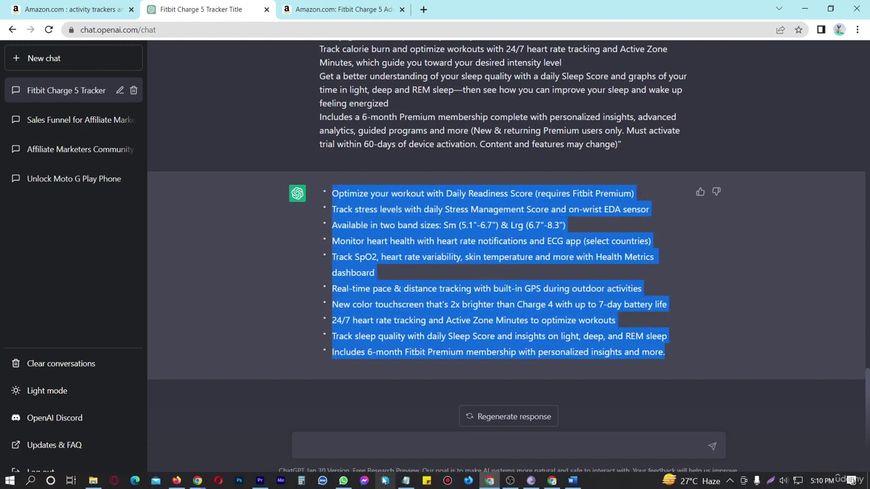
{"action": "left_click", "coordinate": [435, 477]}
{"action": "left_click", "coordinate": [274, 293]}
{"action": "key", "text": "Return"}
{"action": "type", "text": "Abou"}
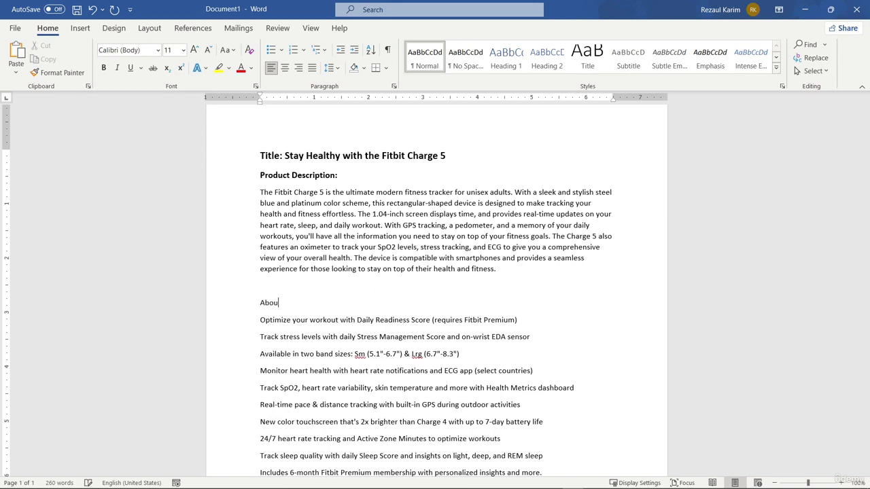
{"action": "type", "text": "t this Product:"}
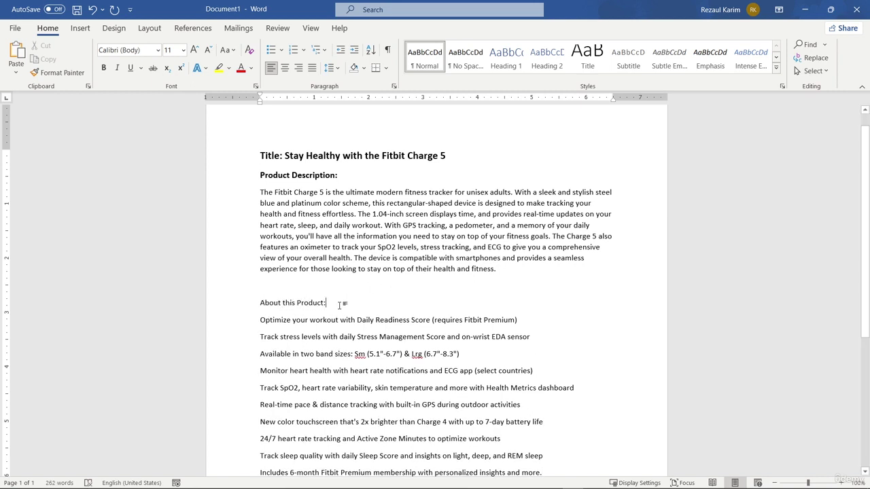
Make the 'About this Product:' heading bold at 12 pt.
{"action": "left_click_drag", "start_coordinate": [338, 303], "coordinate": [275, 303]}
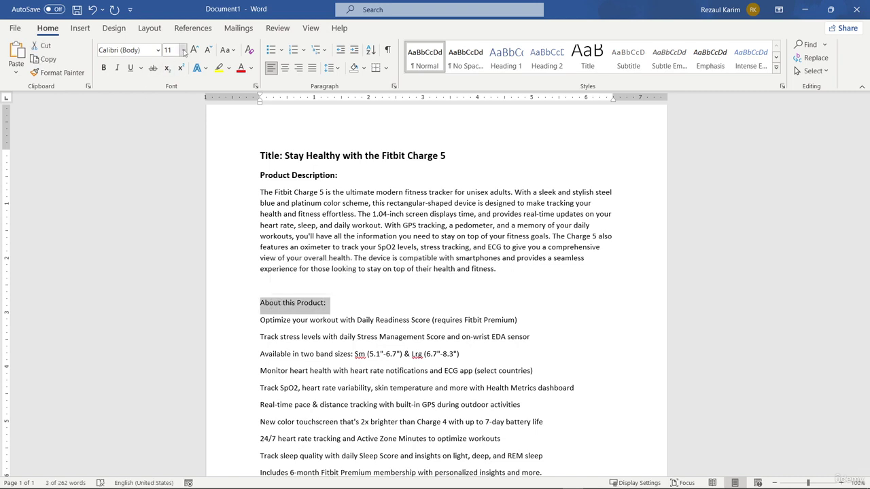
{"action": "left_click", "coordinate": [183, 50]}
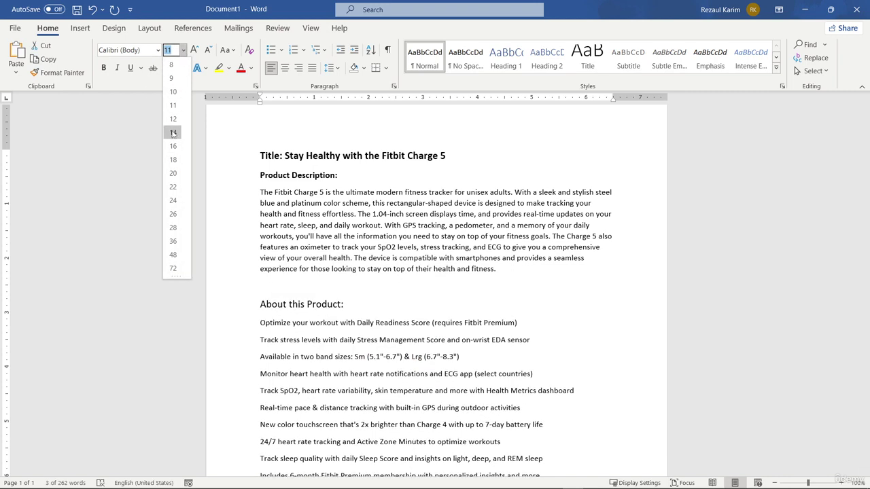
{"action": "left_click", "coordinate": [173, 133]}
{"action": "left_click", "coordinate": [104, 67]}
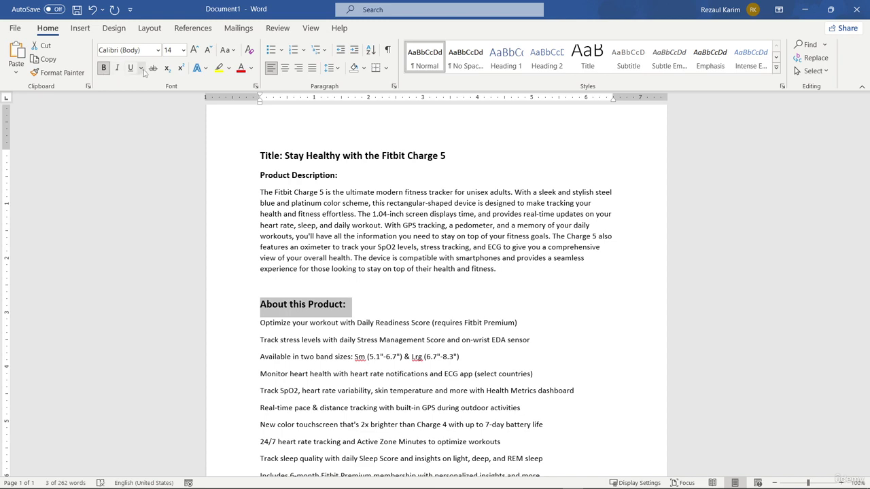
{"action": "left_click", "coordinate": [183, 50]}
{"action": "left_click", "coordinate": [171, 121]}
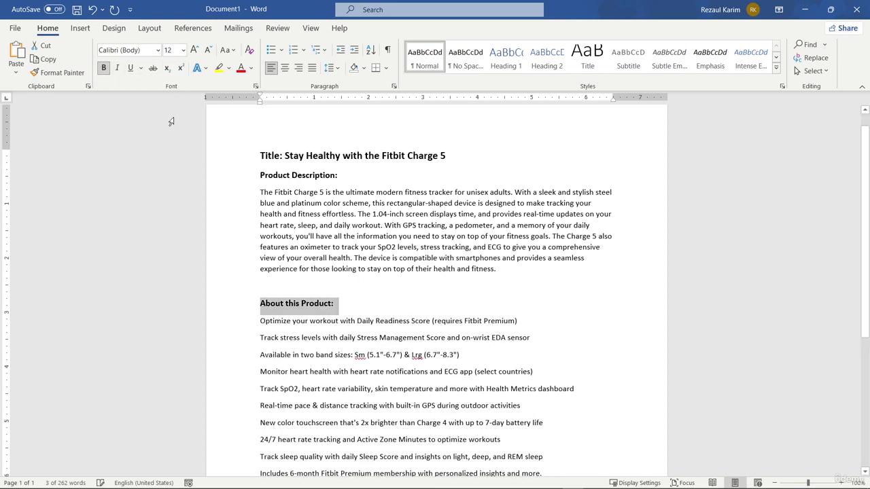
{"action": "left_click", "coordinate": [563, 287]}
Turn the ten Fitbit Charge 5 feature lines into a bulleted list.
{"action": "scroll", "coordinate": [573, 317], "scroll_direction": "down", "scroll_amount": 2}
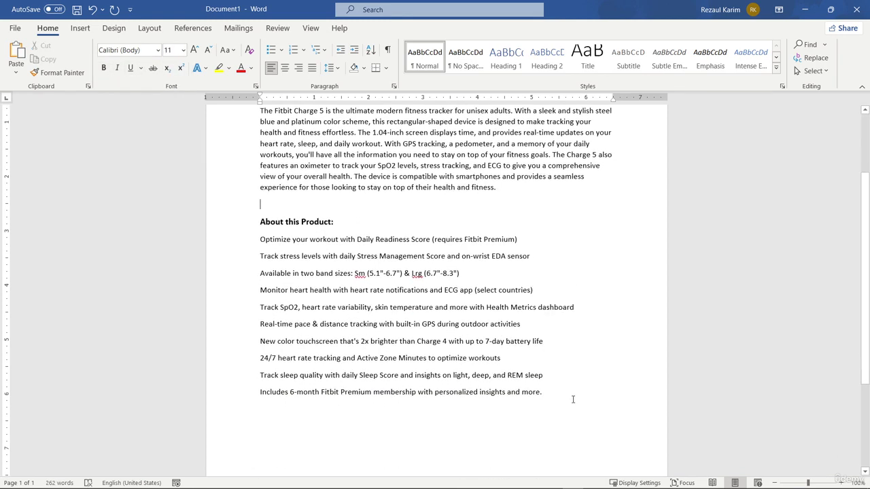
{"action": "left_click_drag", "start_coordinate": [266, 245], "coordinate": [542, 392]}
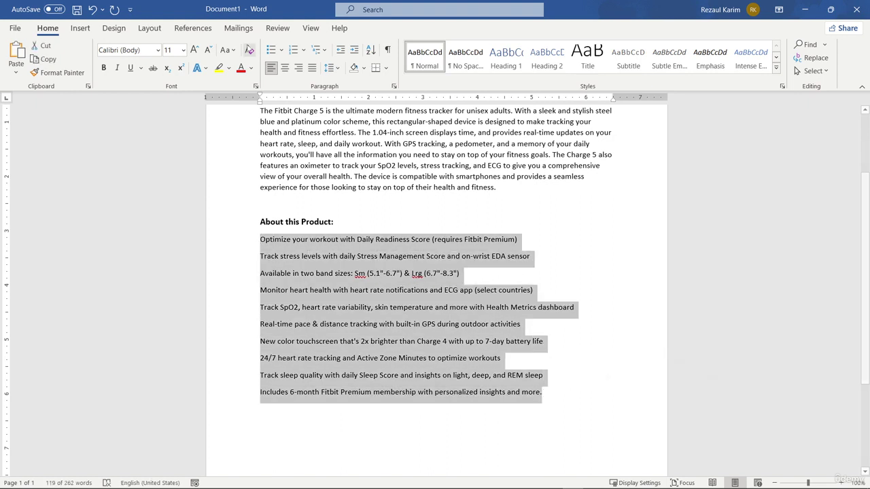
{"action": "left_click", "coordinate": [271, 51]}
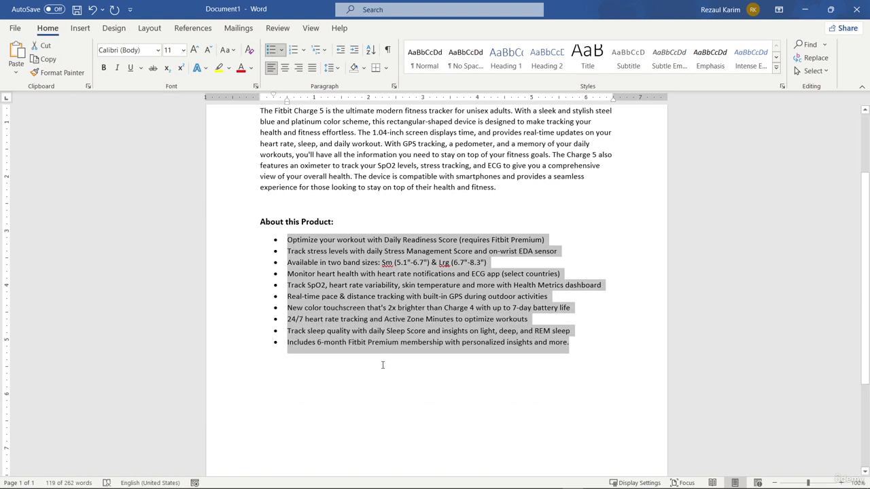
{"action": "left_click", "coordinate": [358, 378]}
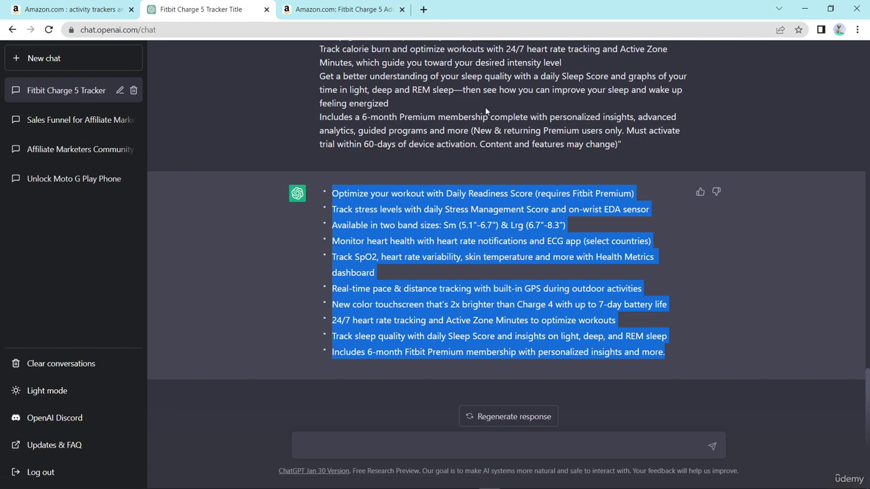
Scroll through the Amazon Fitbit Charge 5 page's comparison chart and customer questions.
{"action": "left_click", "coordinate": [336, 9]}
{"action": "scroll", "coordinate": [105, 326], "scroll_direction": "down", "scroll_amount": 15}
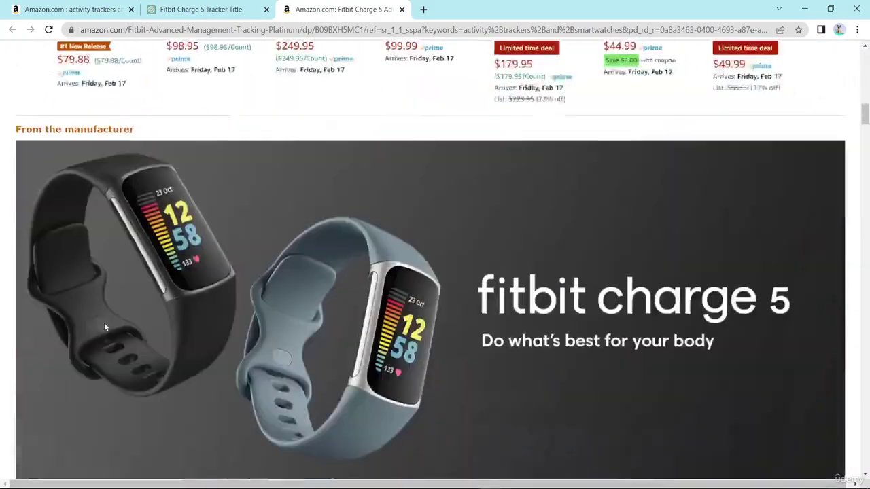
{"action": "scroll", "coordinate": [106, 332], "scroll_direction": "down", "scroll_amount": 20}
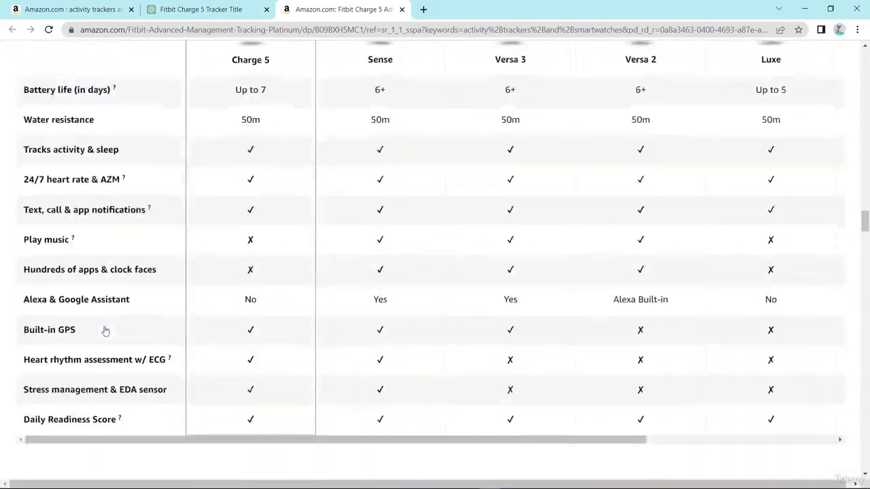
{"action": "scroll", "coordinate": [106, 332], "scroll_direction": "down", "scroll_amount": 20}
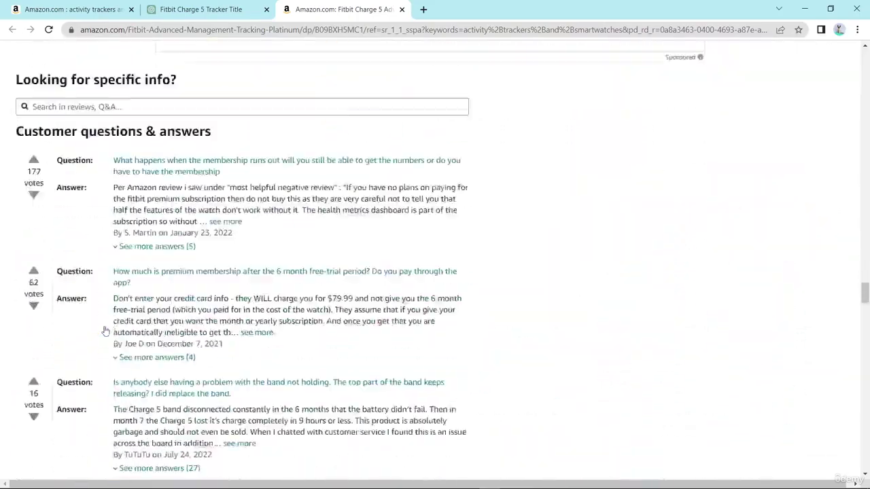
{"action": "scroll", "coordinate": [87, 178], "scroll_direction": "down", "scroll_amount": 2}
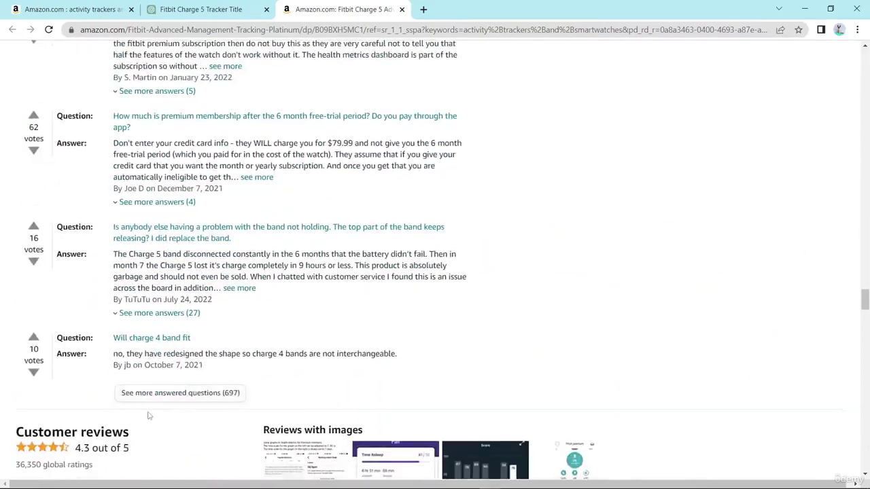
{"action": "scroll", "coordinate": [380, 367], "scroll_direction": "up", "scroll_amount": 20}
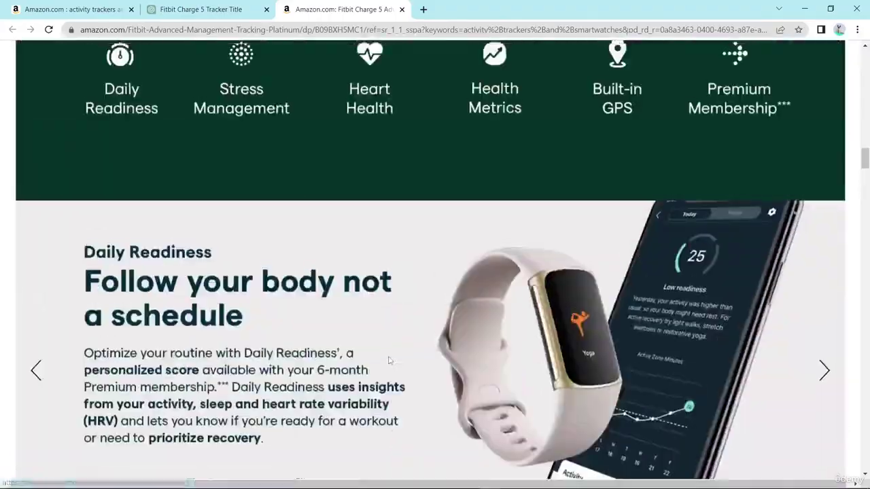
{"action": "scroll", "coordinate": [389, 361], "scroll_direction": "up", "scroll_amount": 10}
Ask ChatGPT to 'Write a FAQ5 about this content'.
{"action": "left_click", "coordinate": [200, 8]}
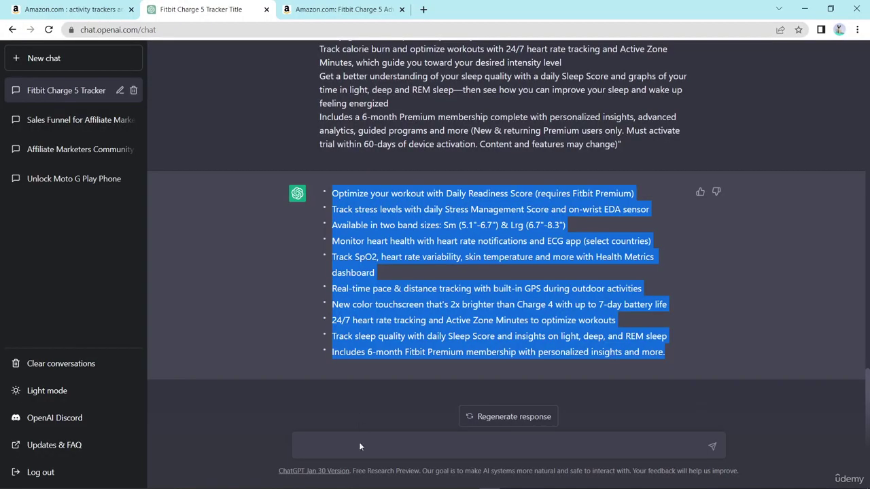
{"action": "left_click", "coordinate": [327, 448]}
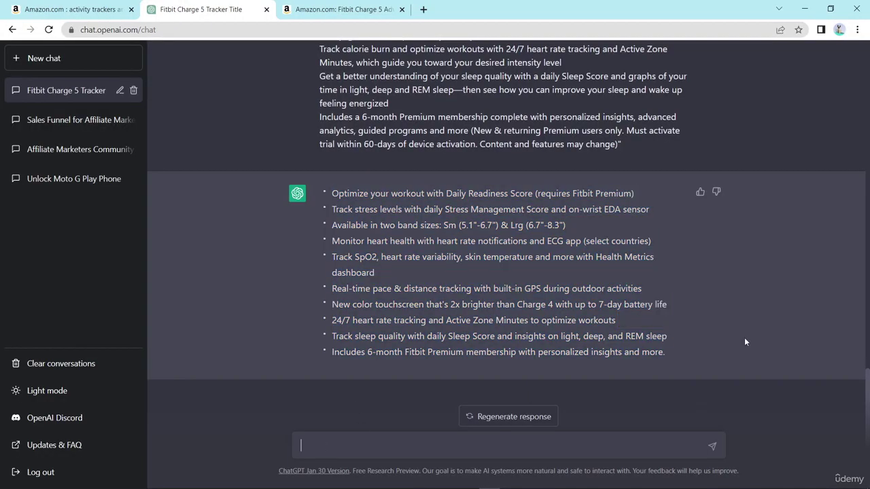
{"action": "type", "text": "Write a "}
{"action": "type", "text": "a FAQ"}
{"action": "type", "text": "5 "}
{"action": "type", "text": " about"}
{"action": "type", "text": " this"}
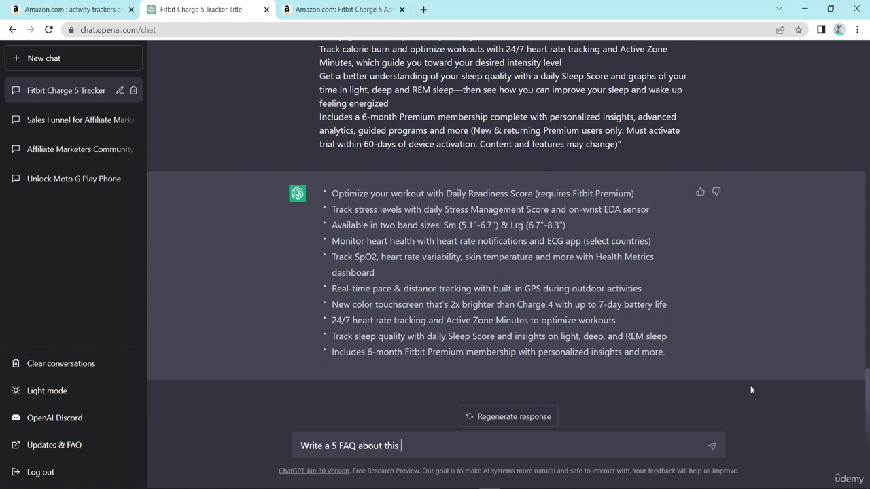
{"action": "type", "text": " content"}
{"action": "key", "text": "Return"}
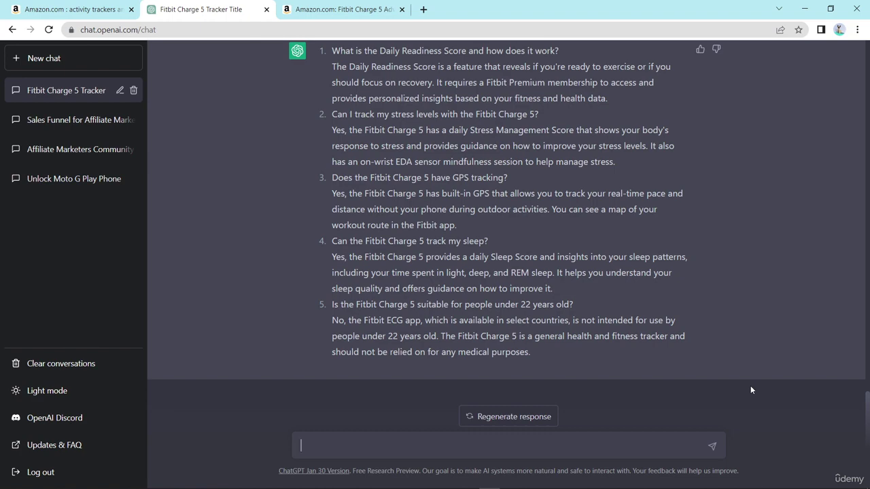
Resend the earlier FAQ prompt with 'under 8 to 10 words' appended.
{"action": "scroll", "coordinate": [659, 249], "scroll_direction": "up", "scroll_amount": 5}
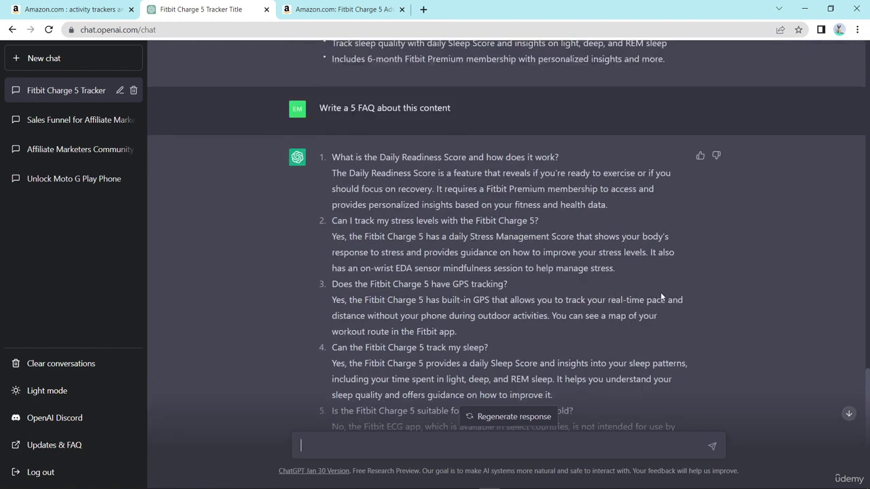
{"action": "left_click_drag", "start_coordinate": [461, 228], "coordinate": [320, 228]}
{"action": "key", "text": "ctrl+c"}
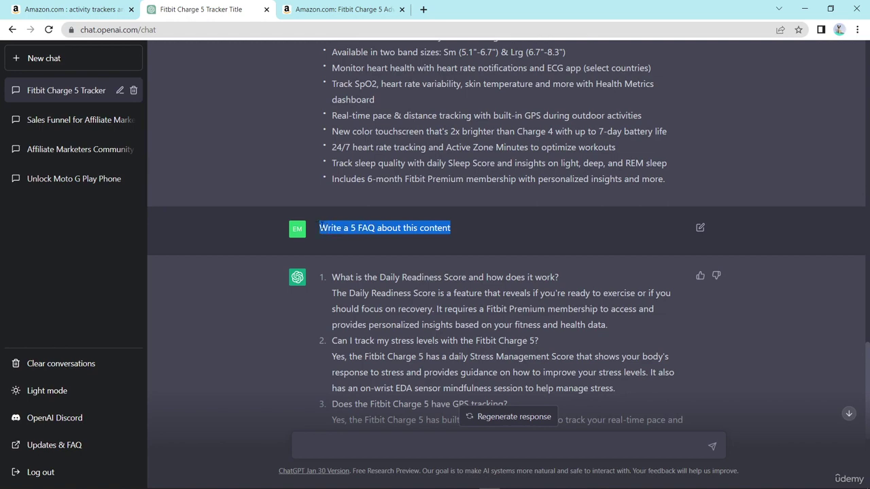
{"action": "scroll", "coordinate": [482, 455], "scroll_direction": "down", "scroll_amount": 5}
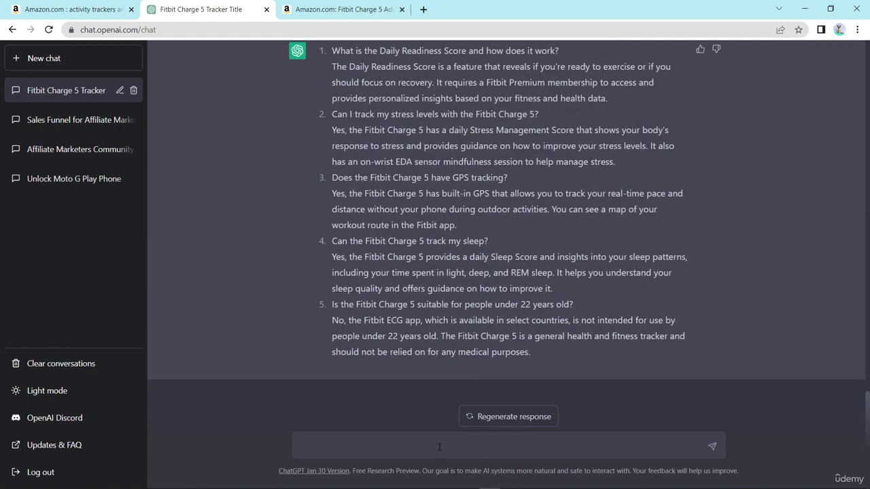
{"action": "left_click", "coordinate": [439, 446]}
{"action": "key", "text": "ctrl+v"}
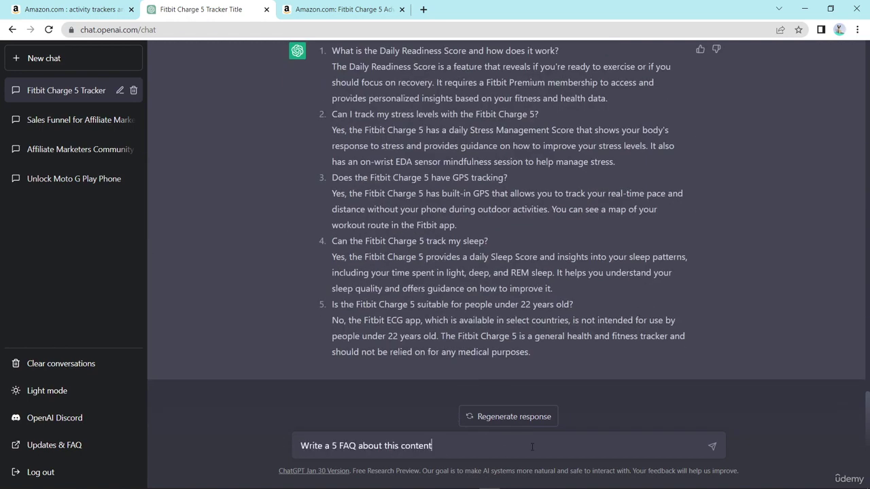
{"action": "type", "text": "under 8 to 10 words"}
{"action": "key", "text": "Return"}
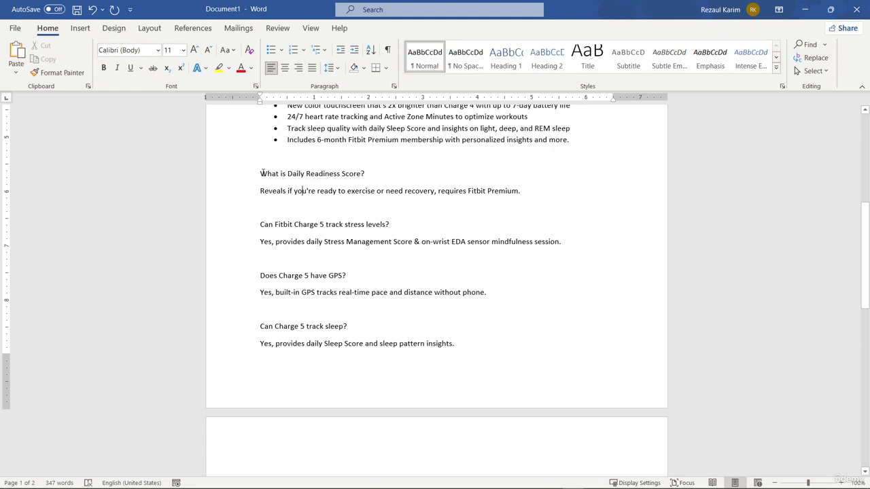
Make the Daily Readiness, stress levels and GPS questions bold at 12 pt.
{"action": "left_click_drag", "start_coordinate": [261, 174], "coordinate": [367, 175]}
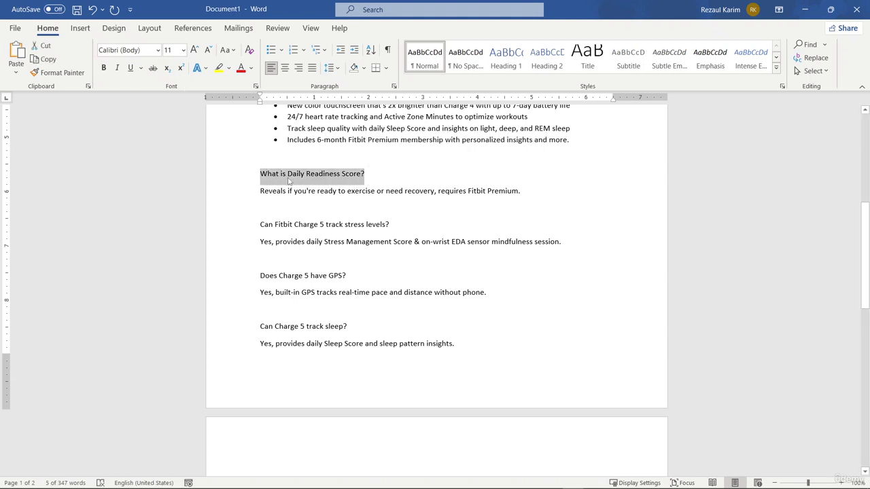
{"action": "left_click", "coordinate": [183, 50]}
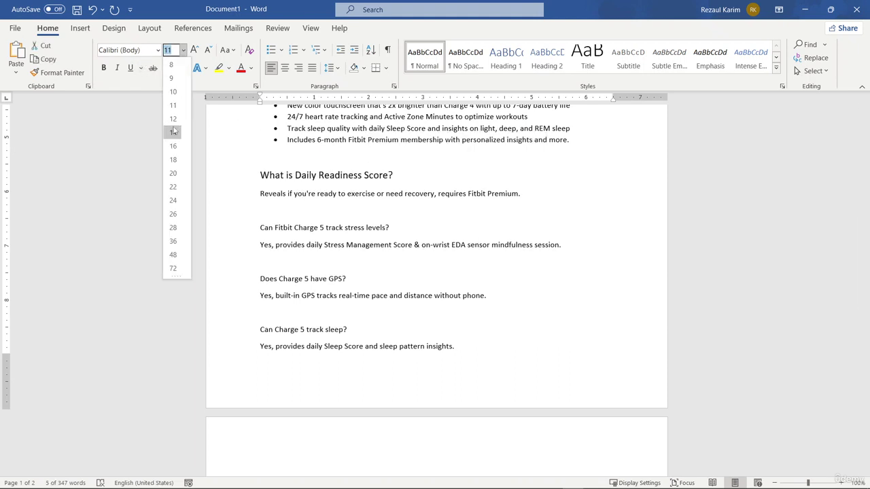
{"action": "left_click", "coordinate": [170, 121]}
{"action": "left_click", "coordinate": [103, 67]}
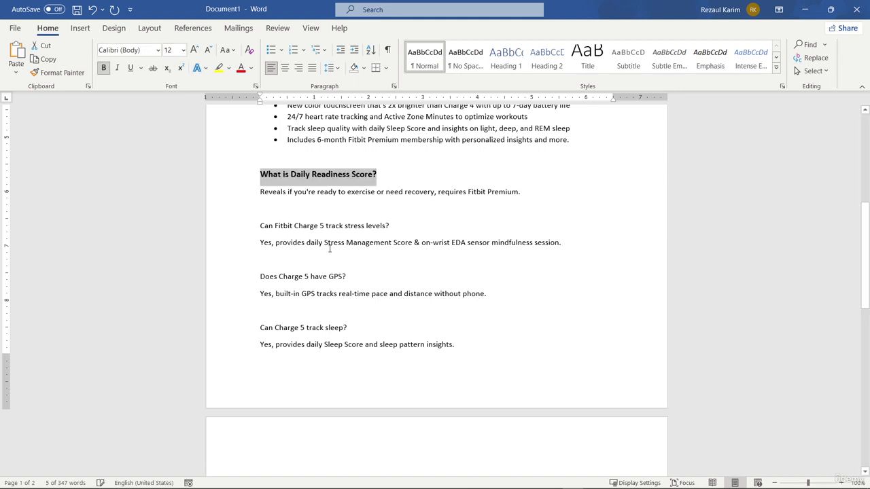
{"action": "left_click_drag", "start_coordinate": [261, 225], "coordinate": [393, 227]}
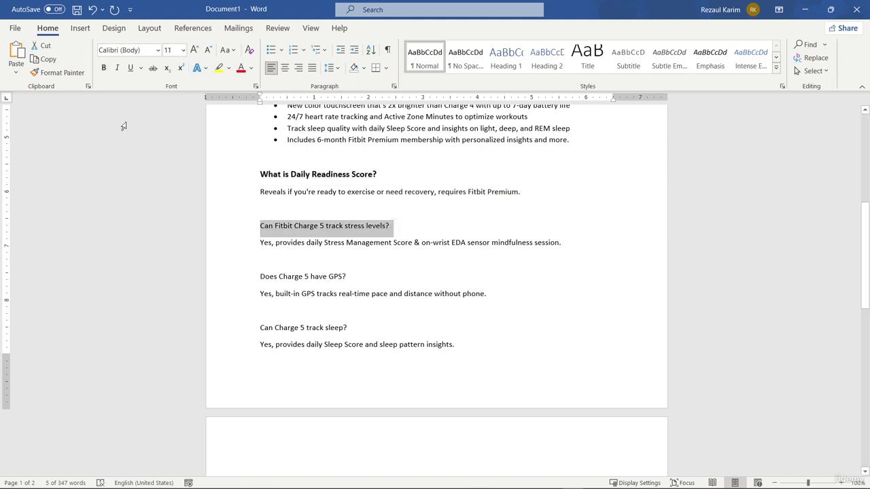
{"action": "left_click", "coordinate": [104, 67]}
{"action": "left_click", "coordinate": [183, 49]}
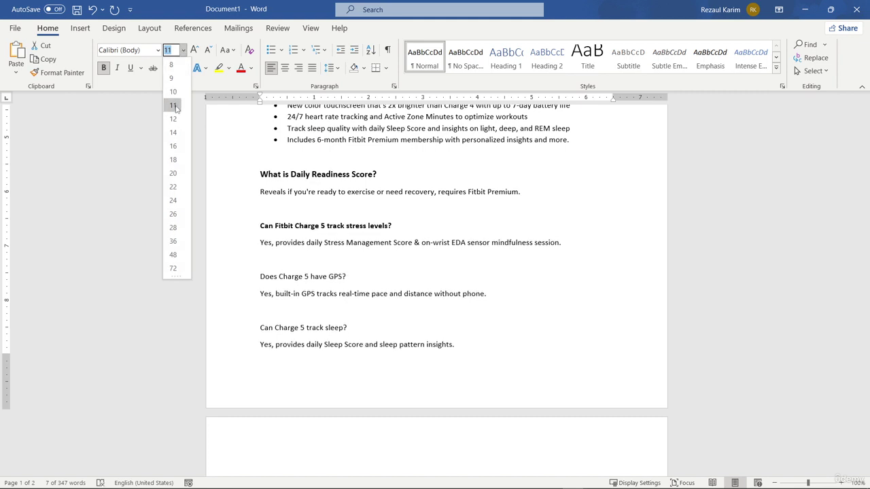
{"action": "left_click", "coordinate": [171, 120]}
{"action": "left_click_drag", "start_coordinate": [351, 277], "coordinate": [261, 277]}
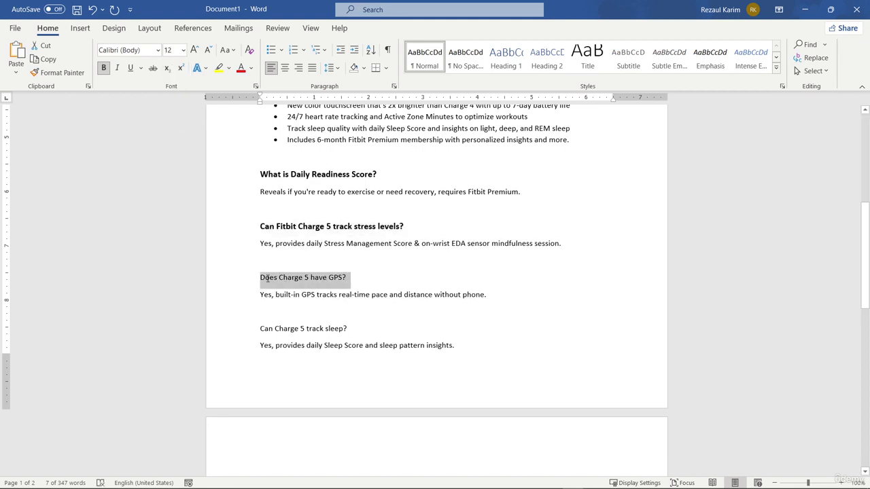
{"action": "left_click", "coordinate": [104, 68]}
{"action": "left_click", "coordinate": [183, 49]}
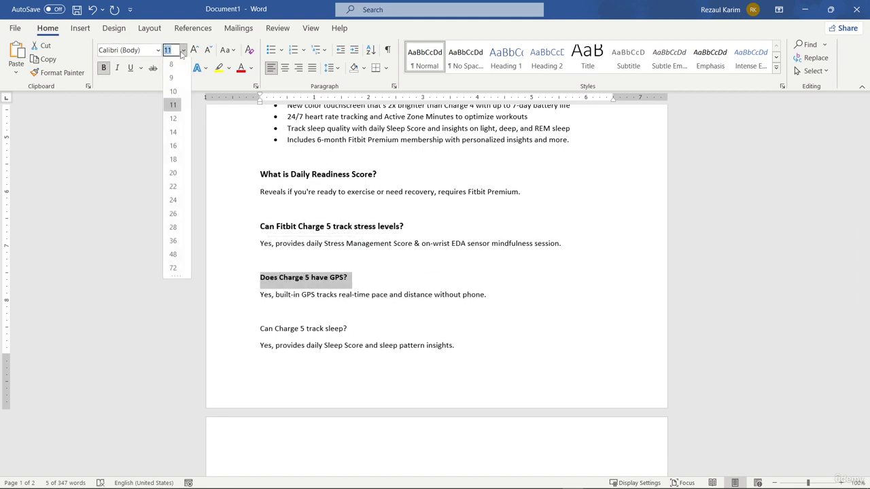
{"action": "left_click", "coordinate": [175, 119]}
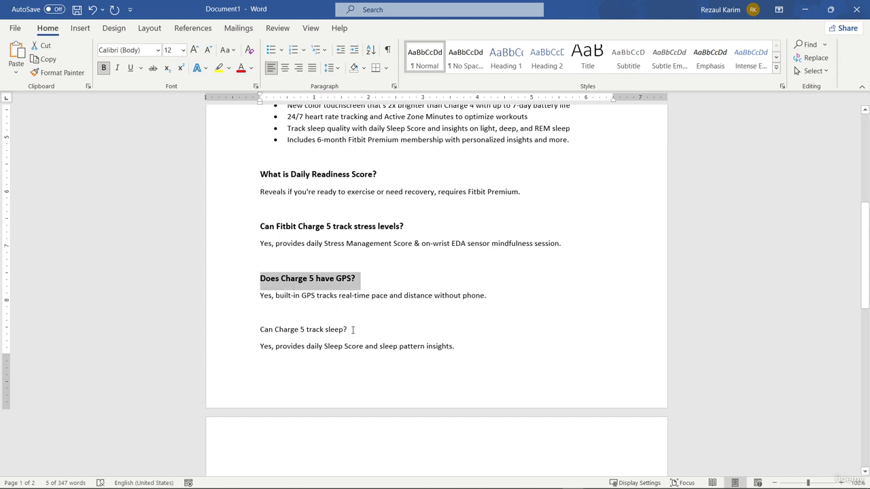
Make the sleep tracking and under-22 questions bold at 12 pt.
{"action": "left_click_drag", "start_coordinate": [352, 331], "coordinate": [266, 330]}
{"action": "left_click", "coordinate": [183, 50]}
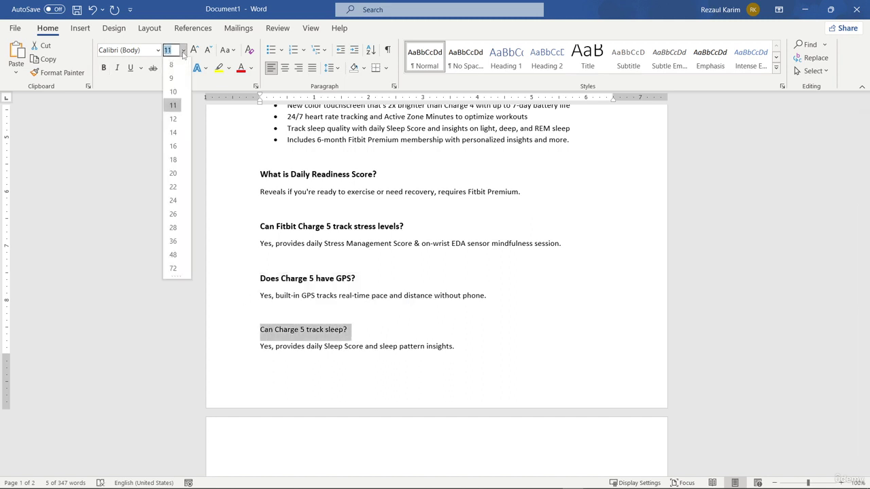
{"action": "left_click", "coordinate": [173, 120]}
{"action": "left_click", "coordinate": [104, 67]}
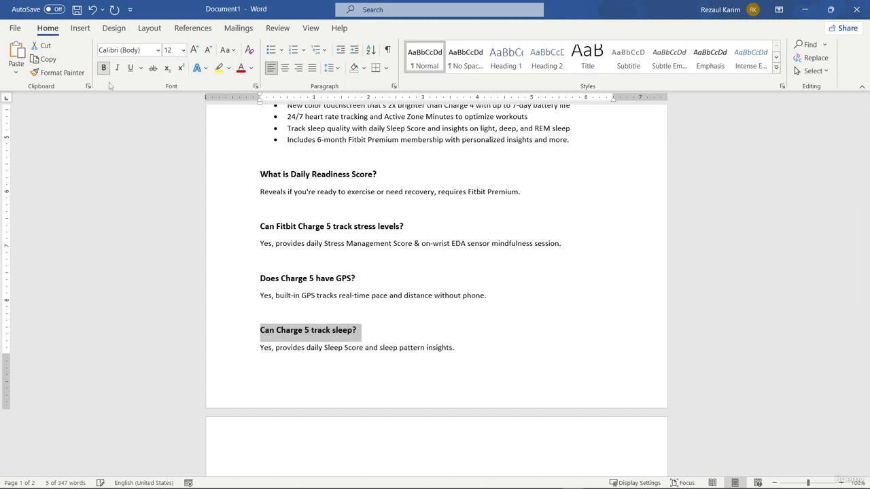
{"action": "scroll", "coordinate": [380, 259], "scroll_direction": "down", "scroll_amount": 4}
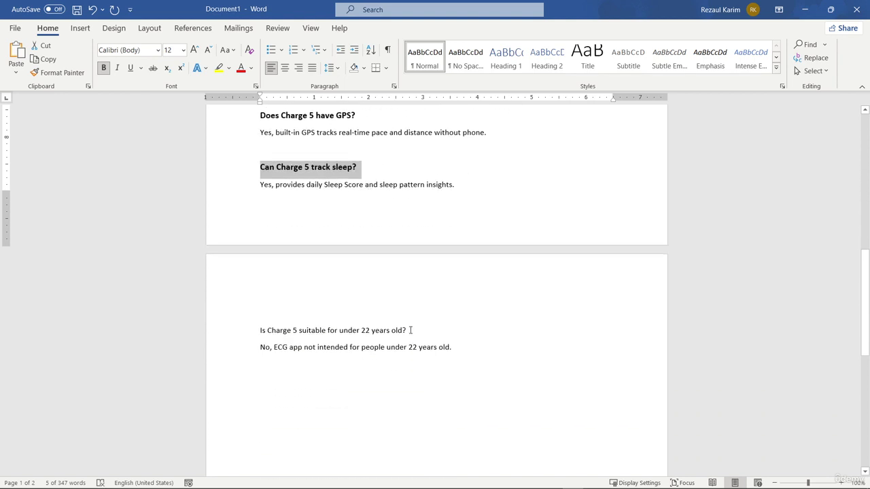
{"action": "left_click_drag", "start_coordinate": [408, 330], "coordinate": [259, 332]}
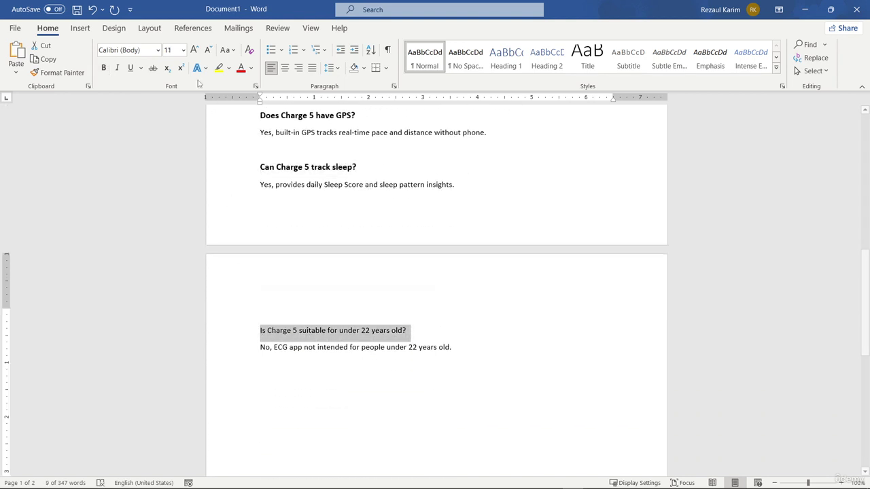
{"action": "left_click", "coordinate": [183, 50]}
{"action": "left_click", "coordinate": [173, 121]}
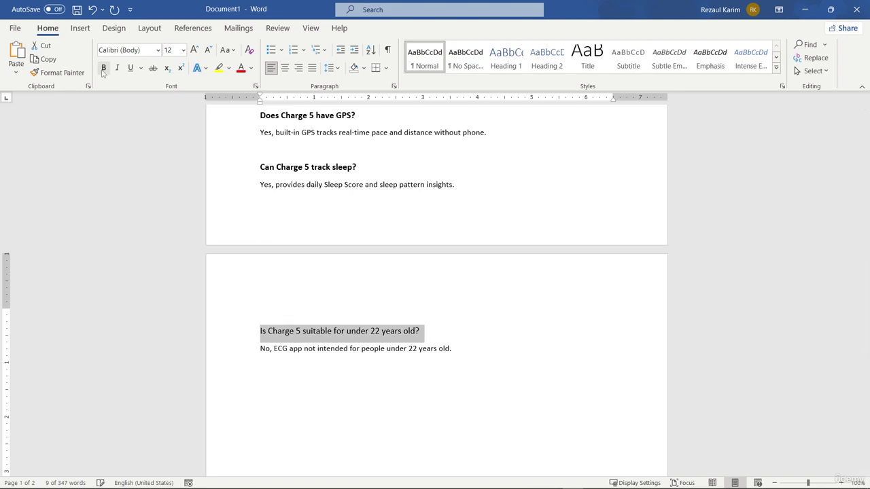
{"action": "left_click", "coordinate": [103, 67]}
{"action": "left_click", "coordinate": [428, 350]}
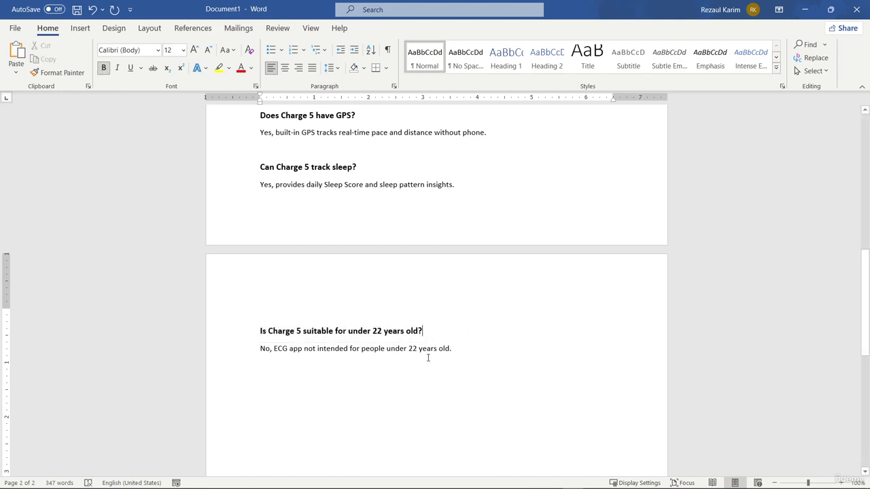
Add an 'FAQ:' label on a new line above the first question.
{"action": "scroll", "coordinate": [427, 358], "scroll_direction": "up", "scroll_amount": 3}
{"action": "scroll", "coordinate": [428, 358], "scroll_direction": "up", "scroll_amount": 3}
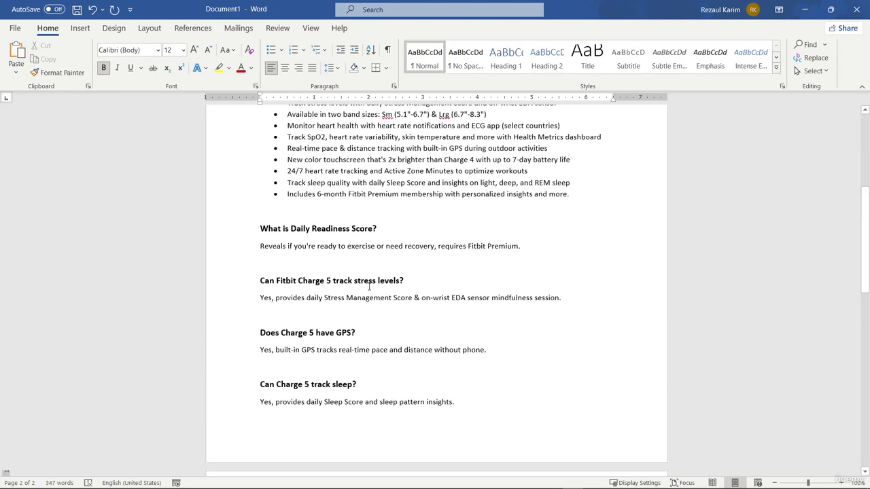
{"action": "left_click", "coordinate": [260, 228]}
{"action": "key", "text": "Return"}
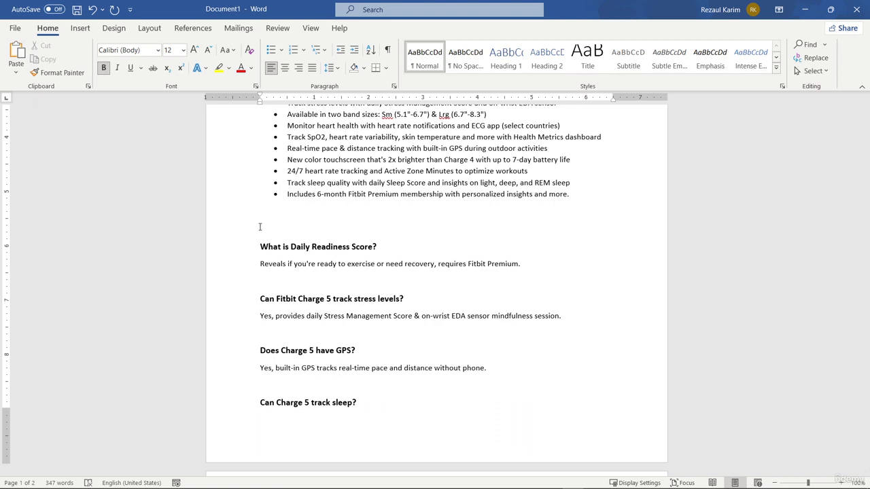
{"action": "type", "text": "FAQ"}
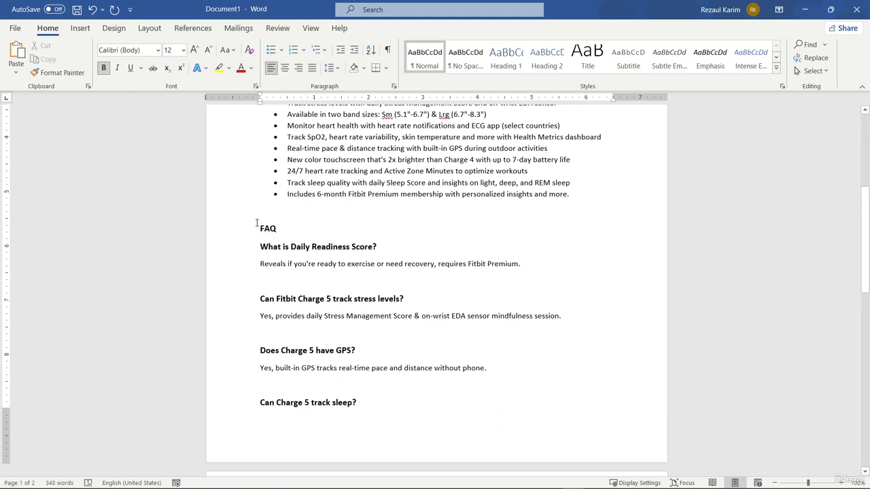
{"action": "type", "text": ":"}
{"action": "left_click", "coordinate": [358, 281]}
{"action": "scroll", "coordinate": [336, 293], "scroll_direction": "down", "scroll_amount": 1}
{"action": "scroll", "coordinate": [337, 293], "scroll_direction": "down", "scroll_amount": 3}
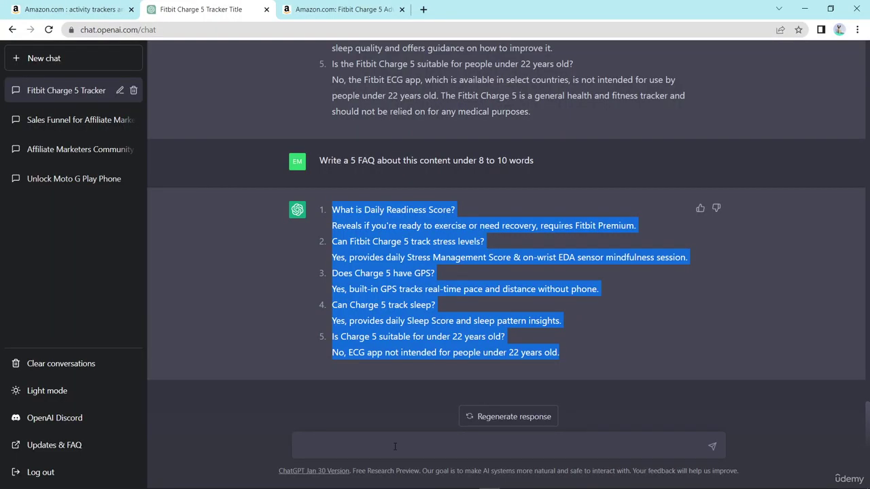
Ask ChatGPT to 'write a conclusion about this content' and copy its reply.
{"action": "left_click", "coordinate": [394, 447]}
{"action": "type", "text": "write a "}
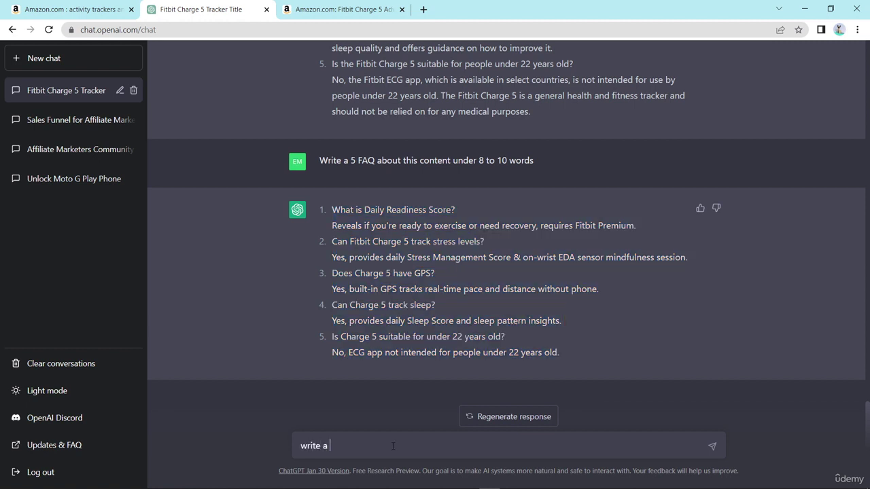
{"action": "type", "text": "conclusion about this content"}
{"action": "key", "text": "Return"}
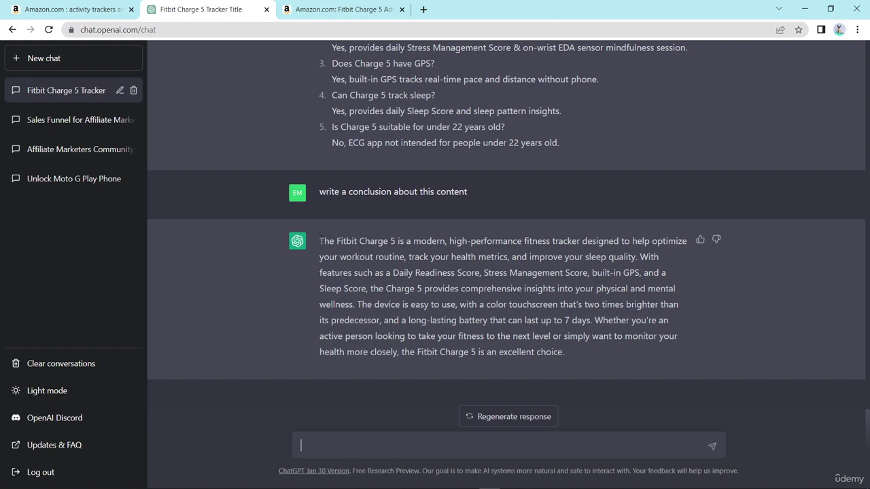
{"action": "left_click_drag", "start_coordinate": [320, 241], "coordinate": [580, 352]}
{"action": "right_click", "coordinate": [525, 298]}
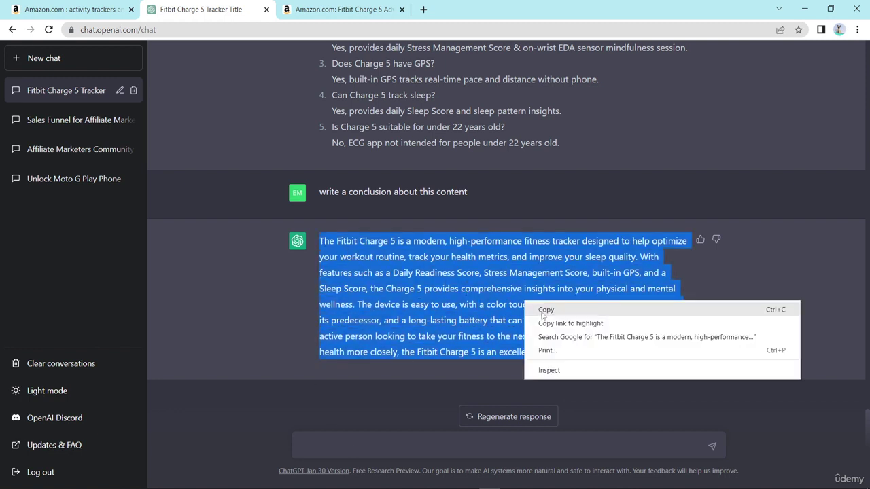
{"action": "left_click", "coordinate": [544, 304]}
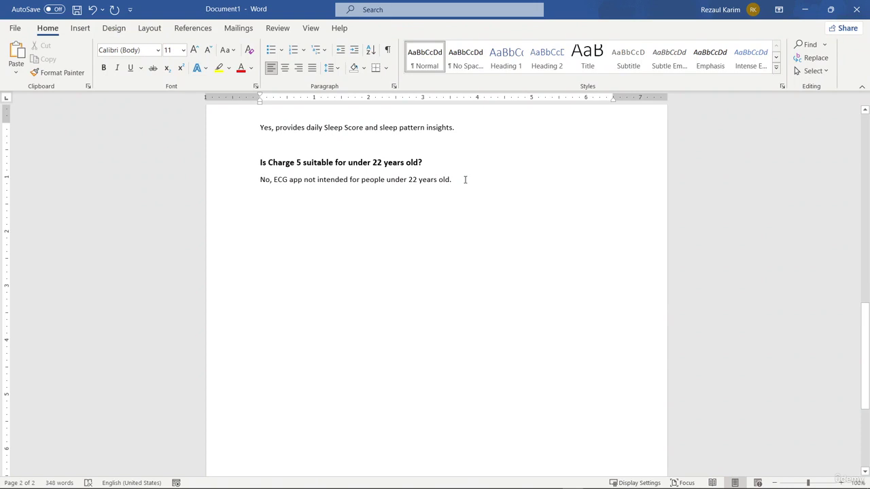
Paste the conclusion paragraph below the last FAQ answer in Word.
{"action": "key", "text": "Return"}
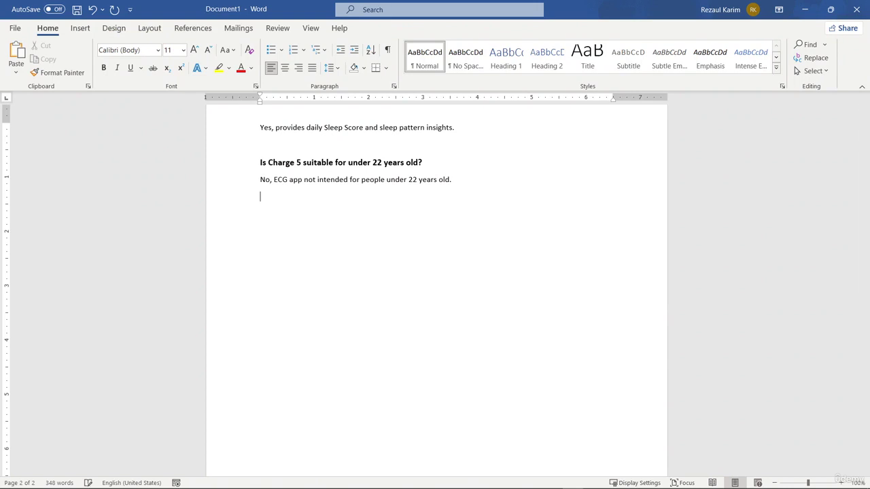
{"action": "key", "text": "Return"}
{"action": "key", "text": "ctrl+v"}
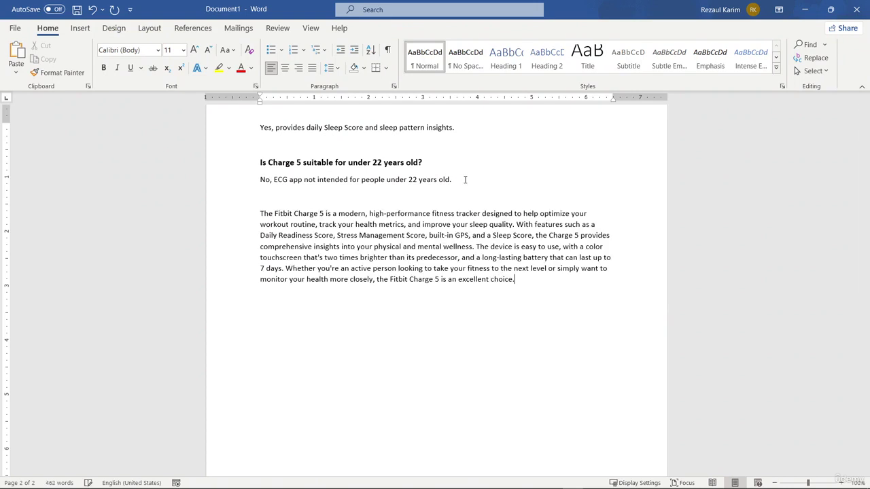
Add a bold 12 pt 'Conclusion:' heading above the pasted paragraph.
{"action": "key", "text": "Up"}
{"action": "key", "text": "Return"}
{"action": "type", "text": "Con"}
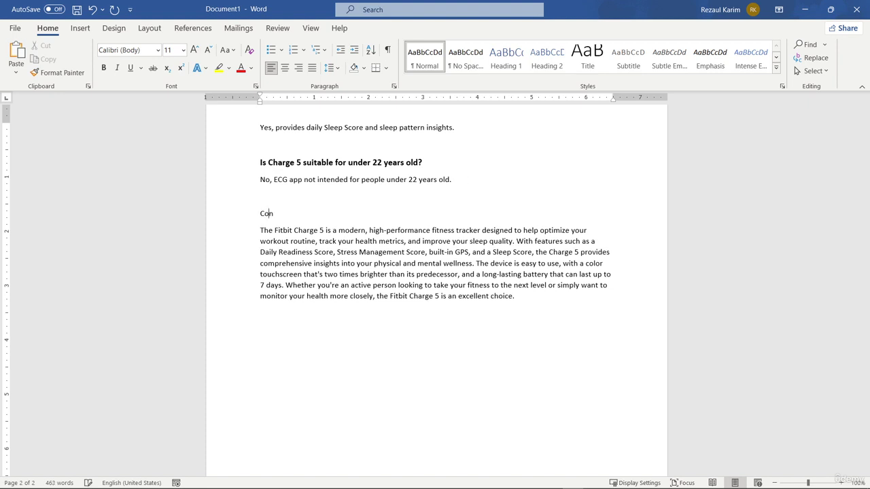
{"action": "type", "text": "clusion:"}
{"action": "left_click_drag", "start_coordinate": [323, 215], "coordinate": [277, 213]}
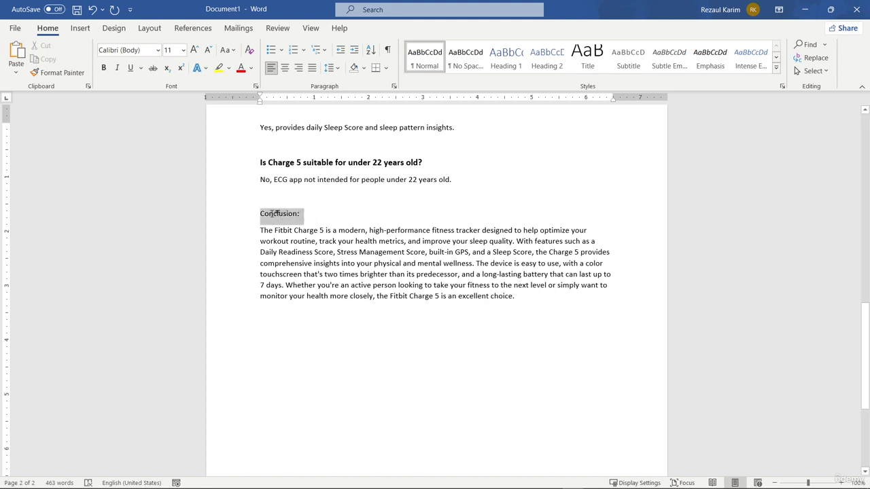
{"action": "left_click", "coordinate": [183, 50]}
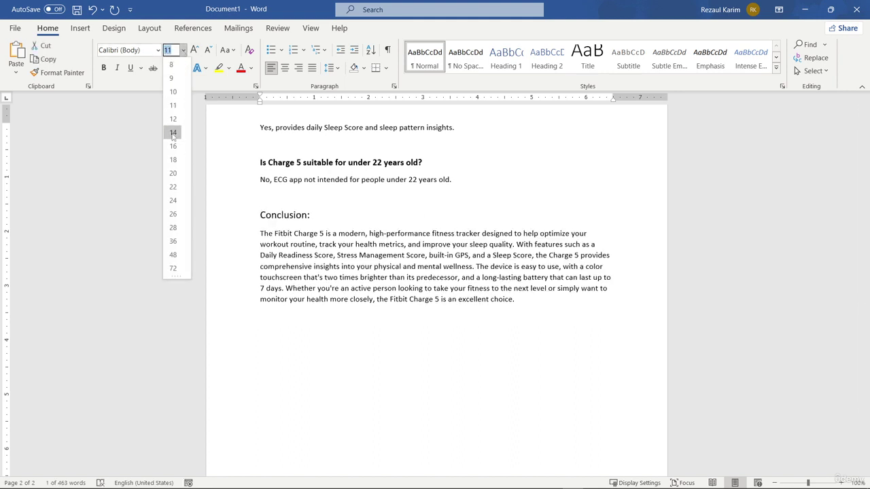
{"action": "left_click", "coordinate": [173, 119]}
{"action": "left_click", "coordinate": [103, 67]}
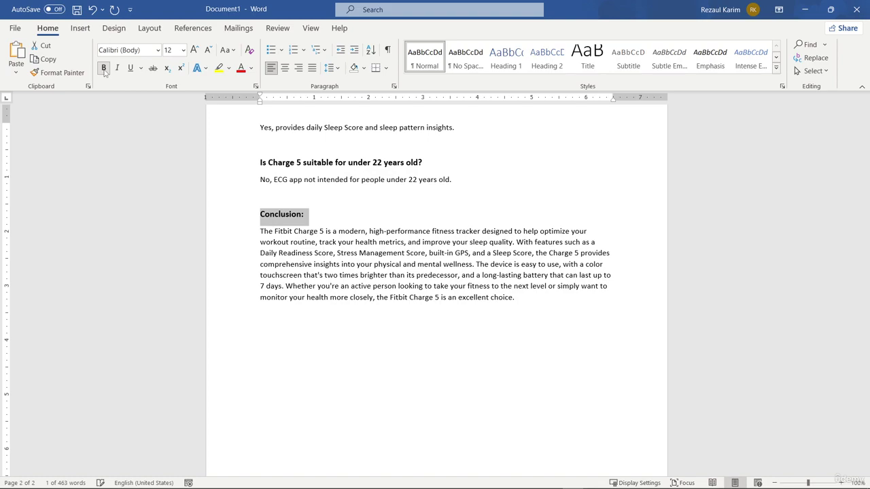
{"action": "left_click", "coordinate": [342, 206]}
{"action": "key", "text": "ctrl+Home"}
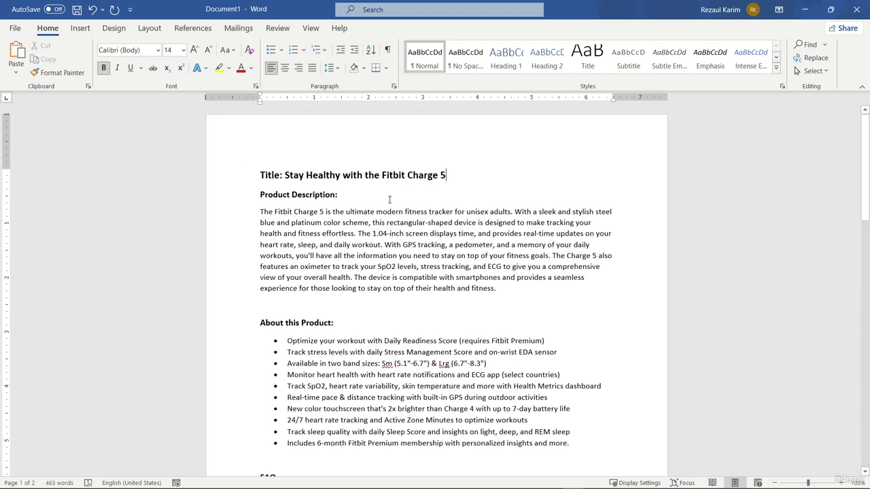
{"action": "scroll", "coordinate": [389, 200], "scroll_direction": "down", "scroll_amount": 10}
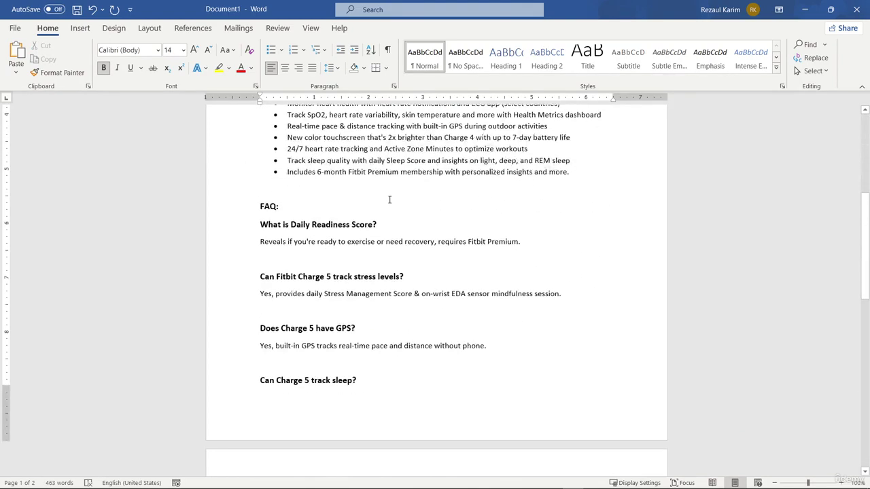
{"action": "scroll", "coordinate": [389, 200], "scroll_direction": "down", "scroll_amount": 10}
{"action": "scroll", "coordinate": [401, 204], "scroll_direction": "up", "scroll_amount": 7}
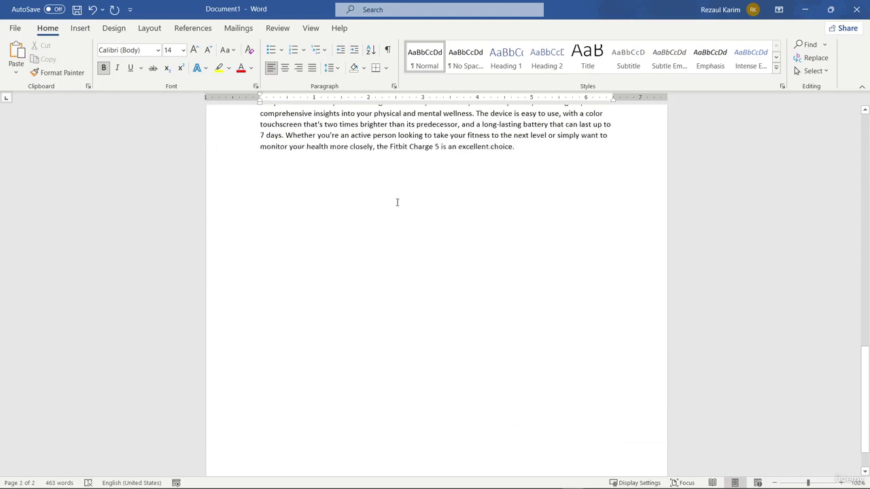
{"action": "scroll", "coordinate": [405, 226], "scroll_direction": "up", "scroll_amount": 13}
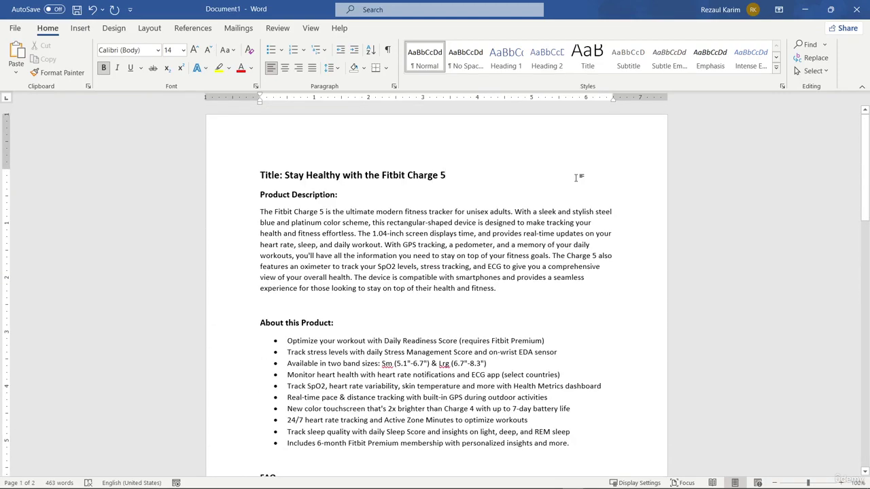